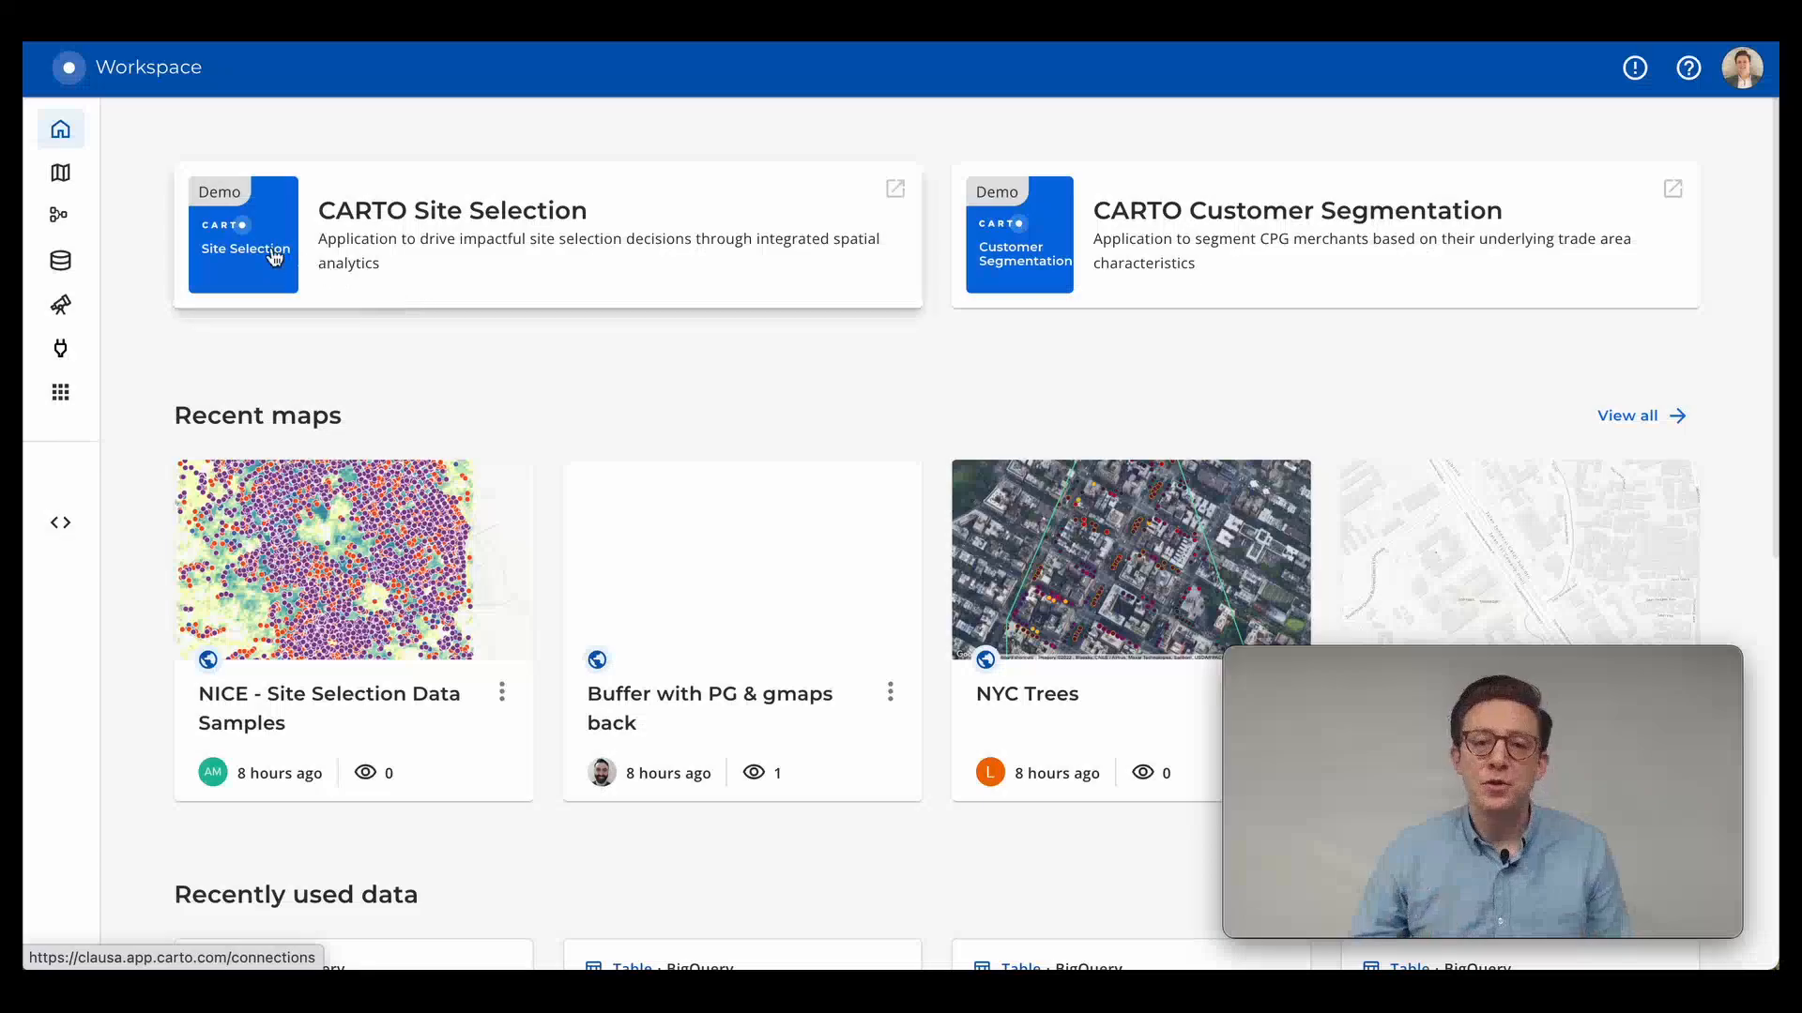
Open the connections page and view the data warehouse types offered for a new connection.
mouse_move(77, 220)
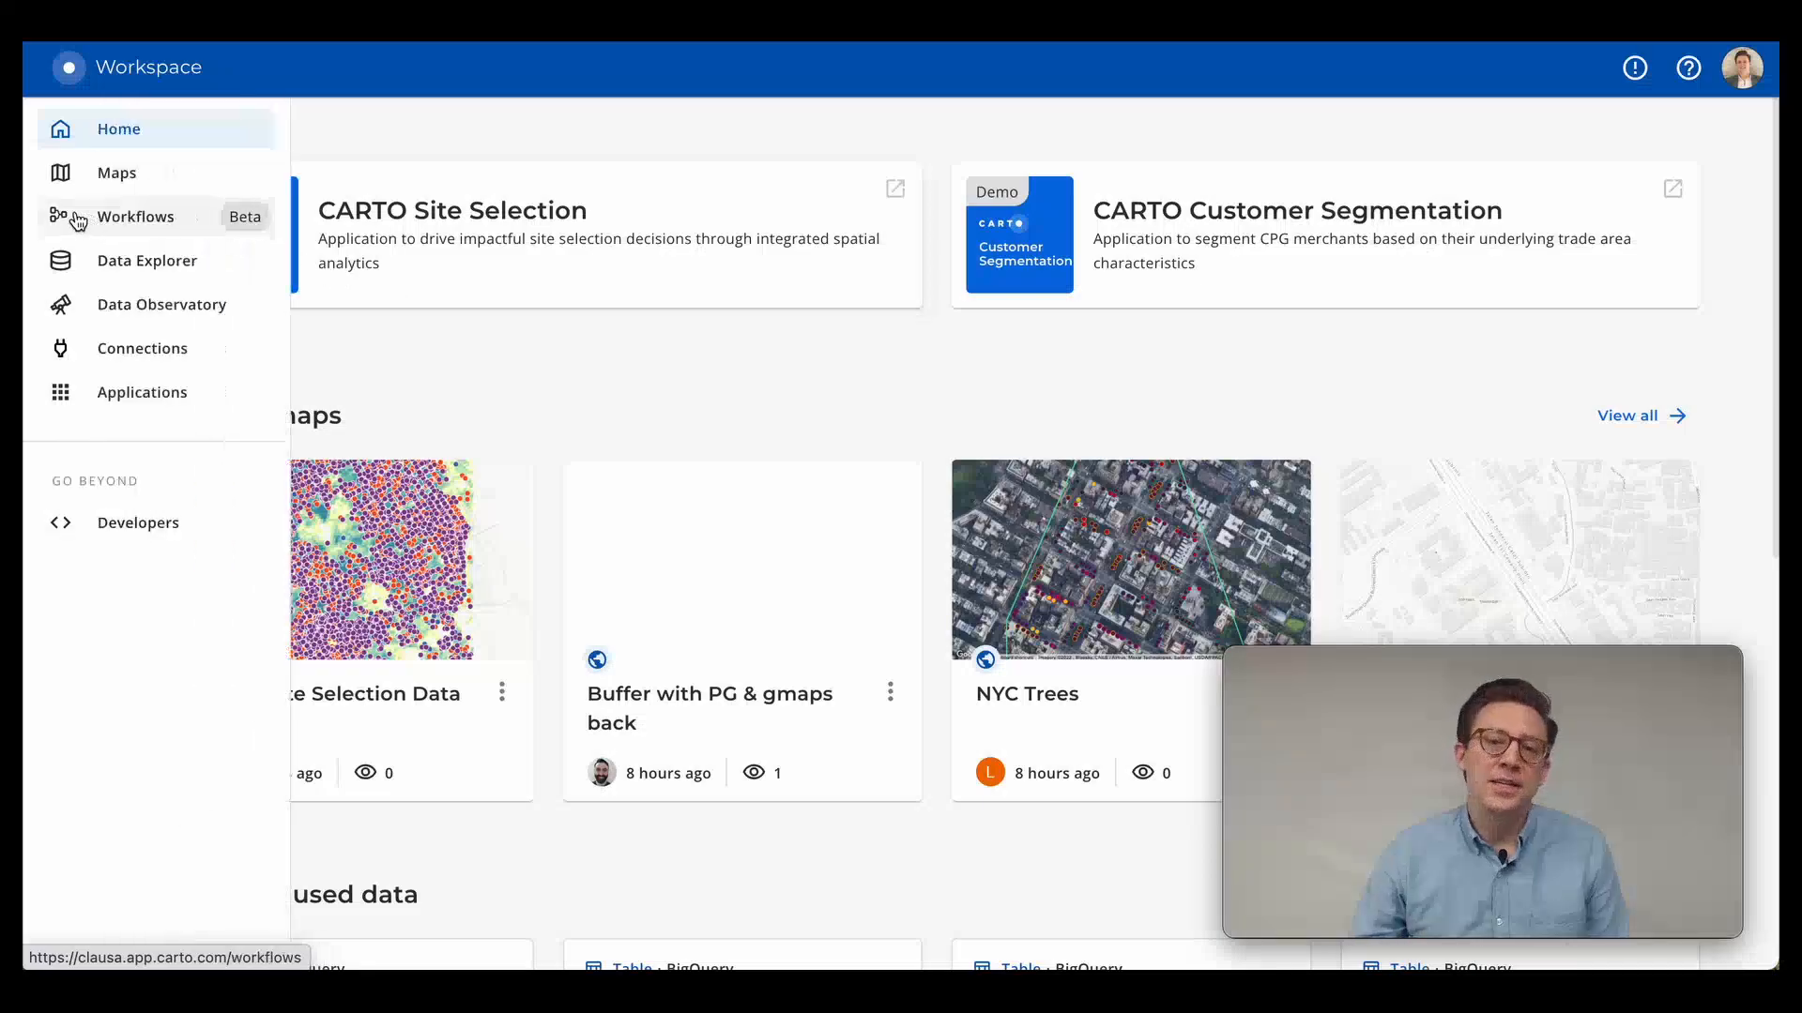
left_click(141, 348)
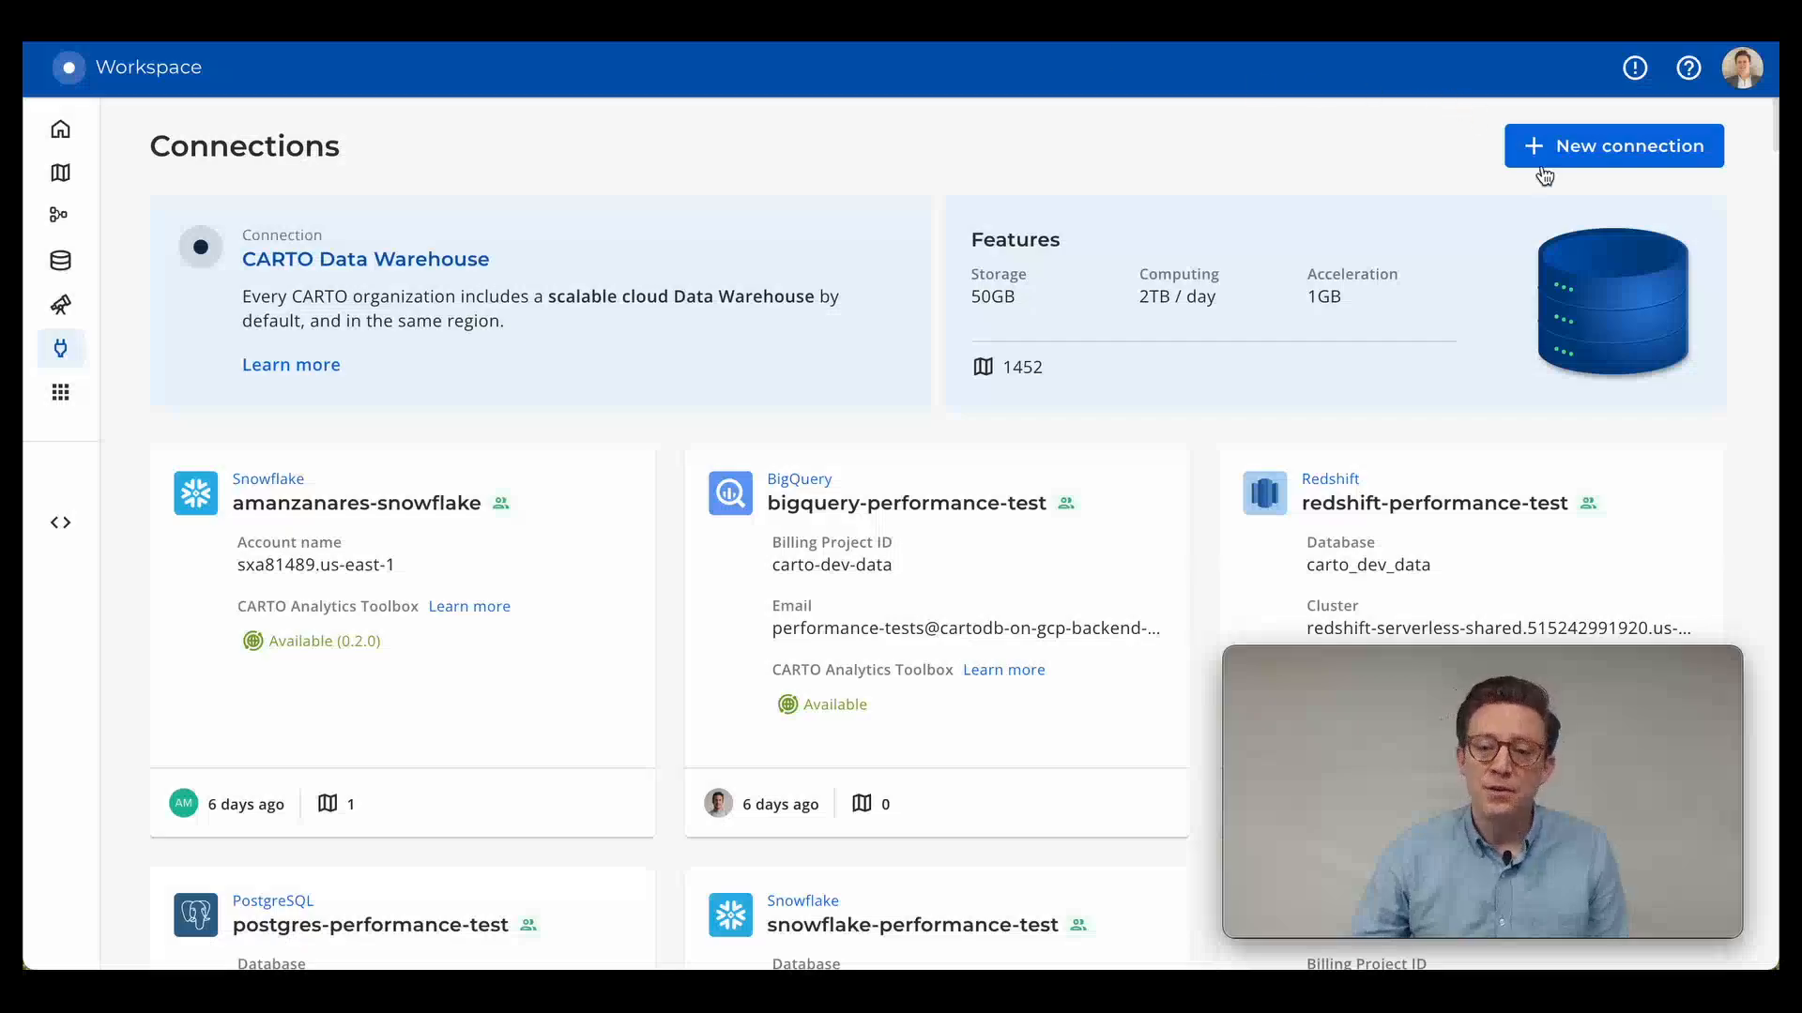
left_click(1582, 148)
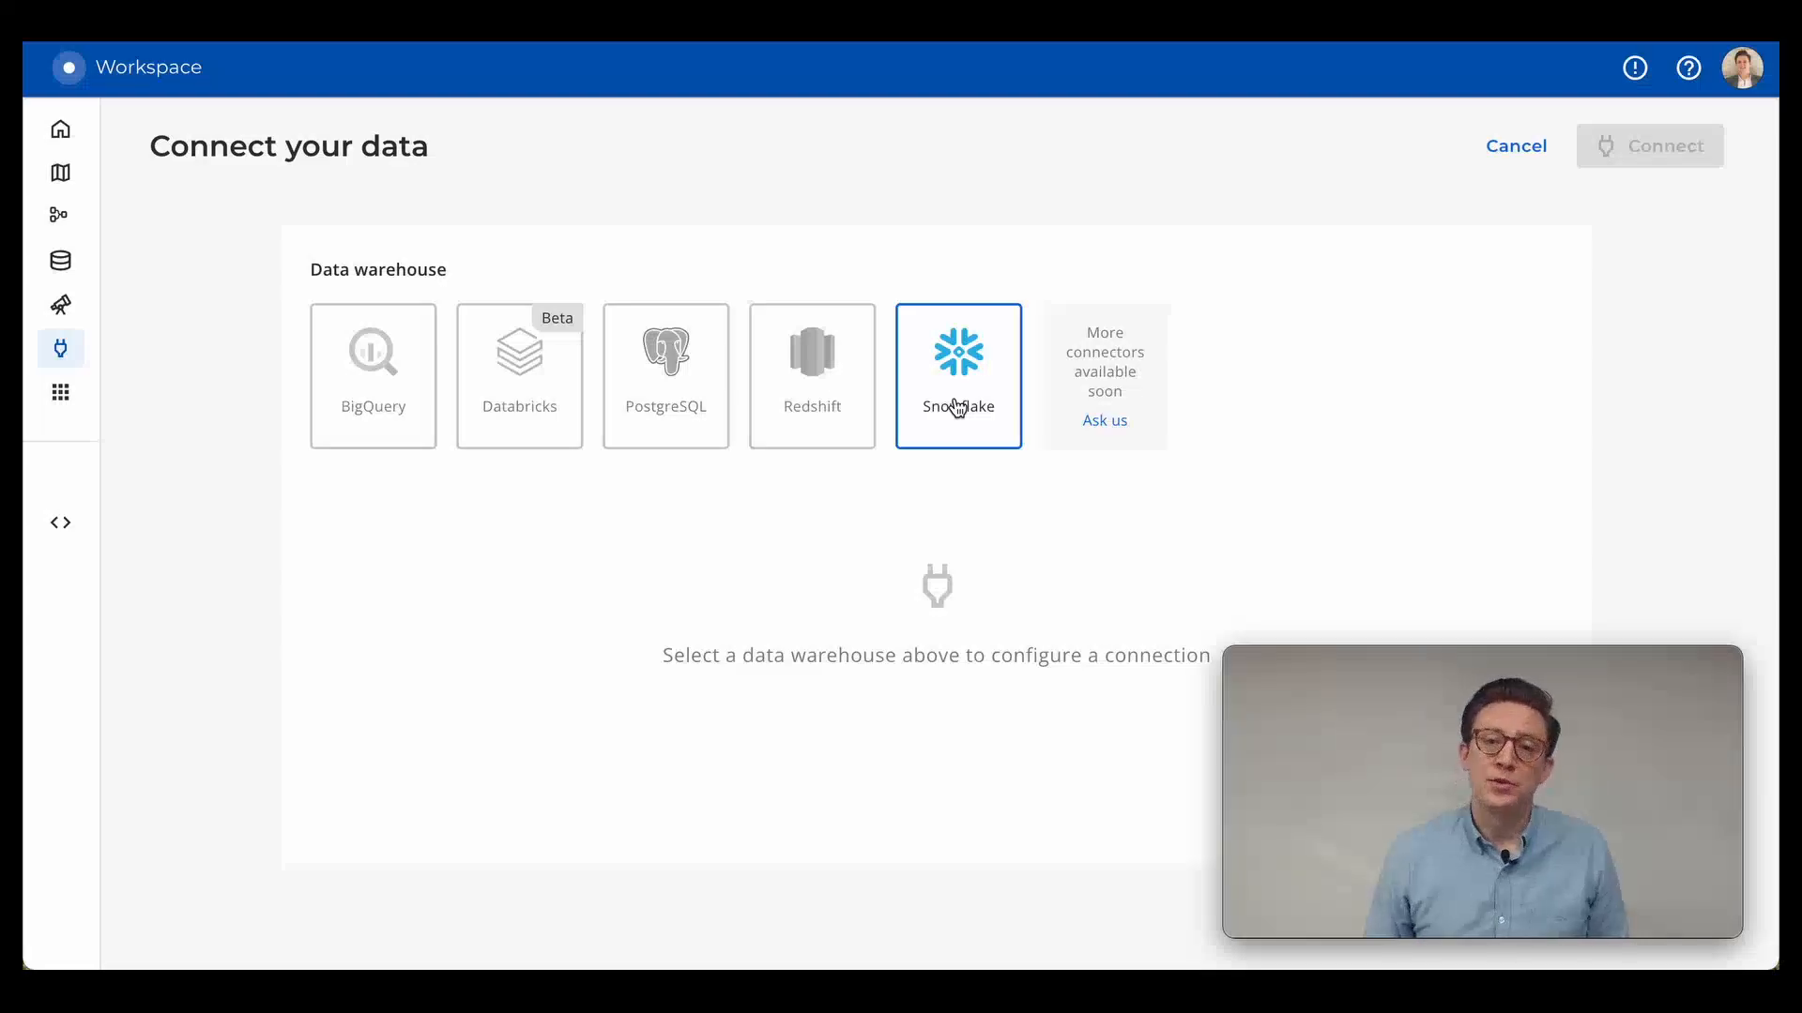
Create a new workflow that uses the se-bigquery connection.
left_click(58, 215)
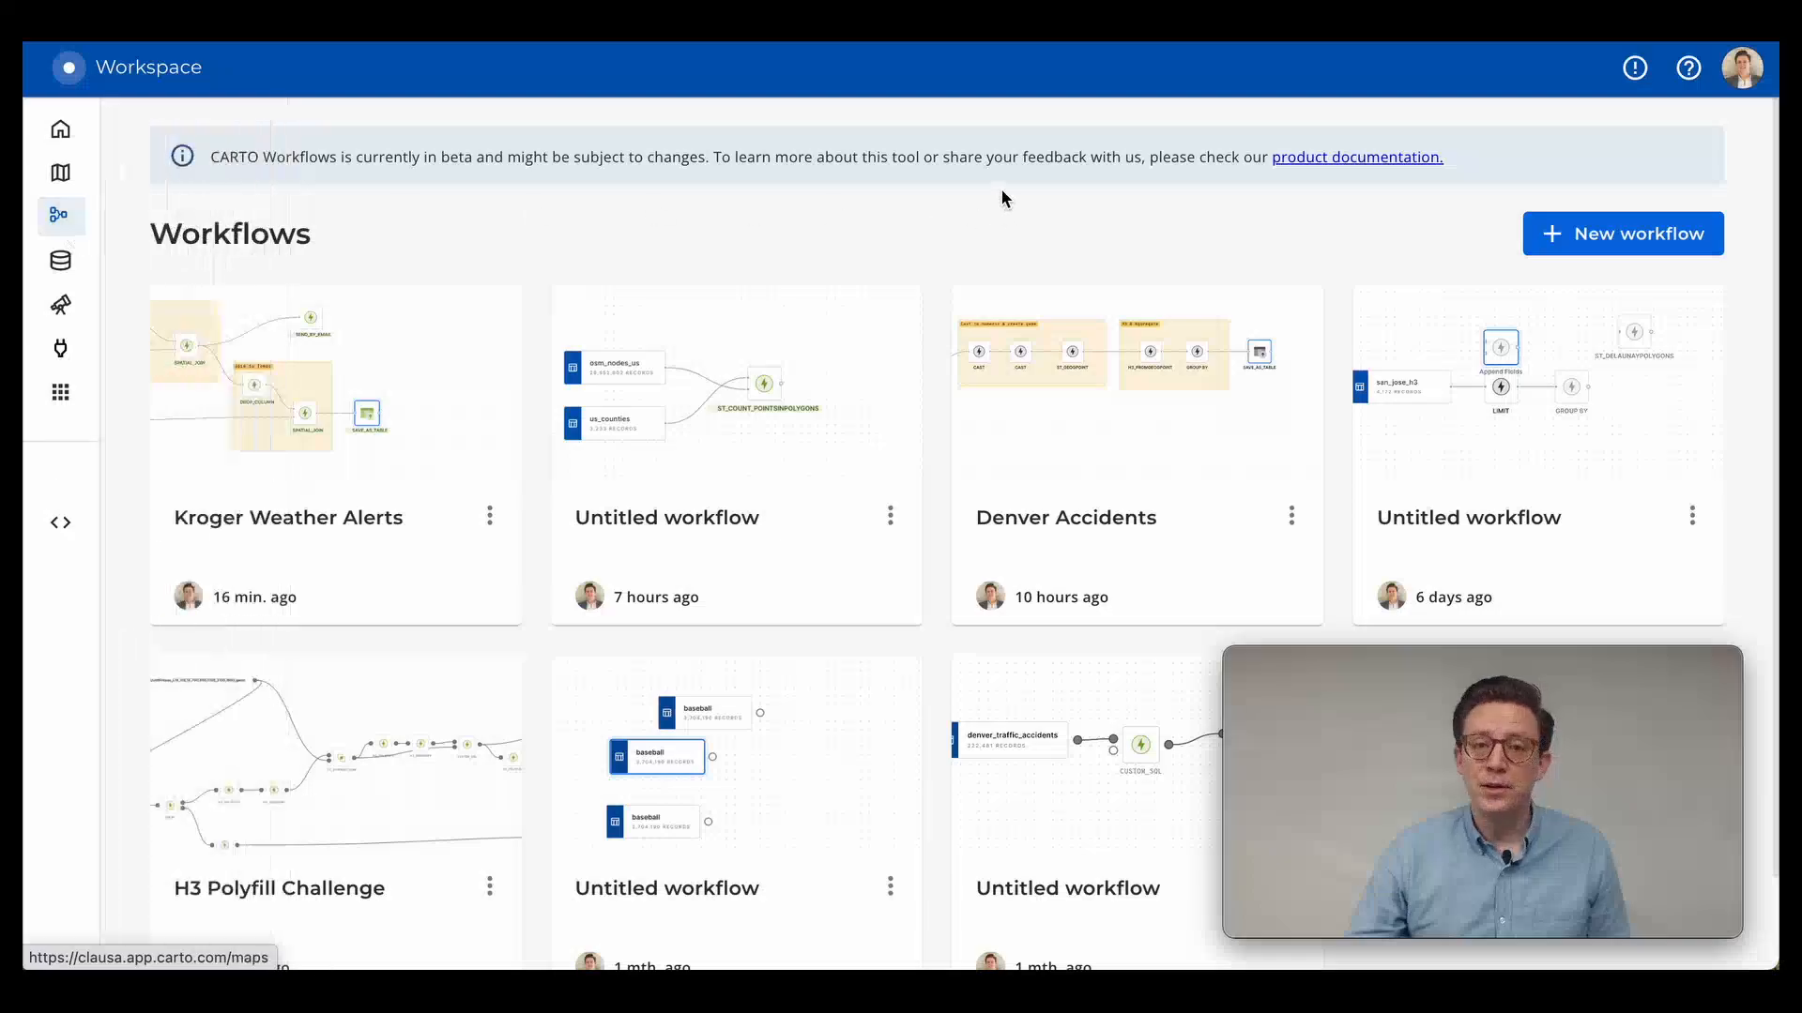
left_click(1585, 234)
scroll(1059, 414, "down", 10)
scroll(1062, 416, "down", 4)
scroll(1061, 416, "down", 8)
left_click(731, 239)
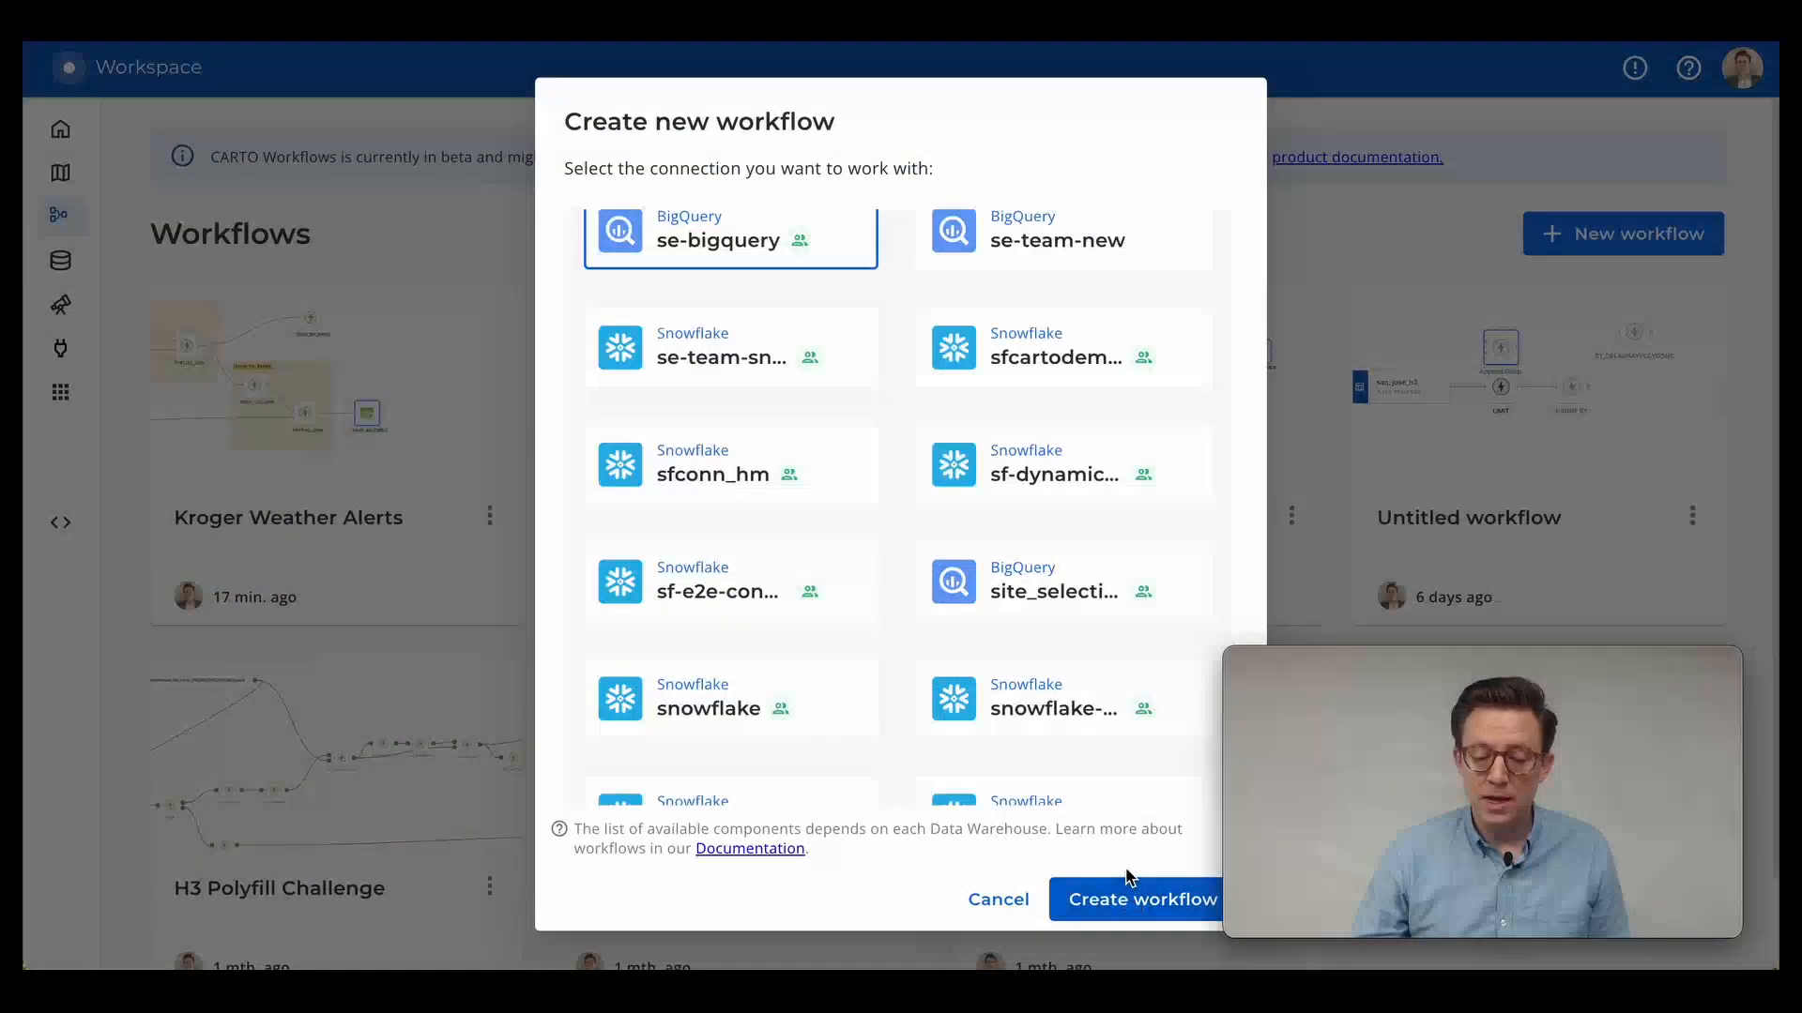
left_click(1126, 884)
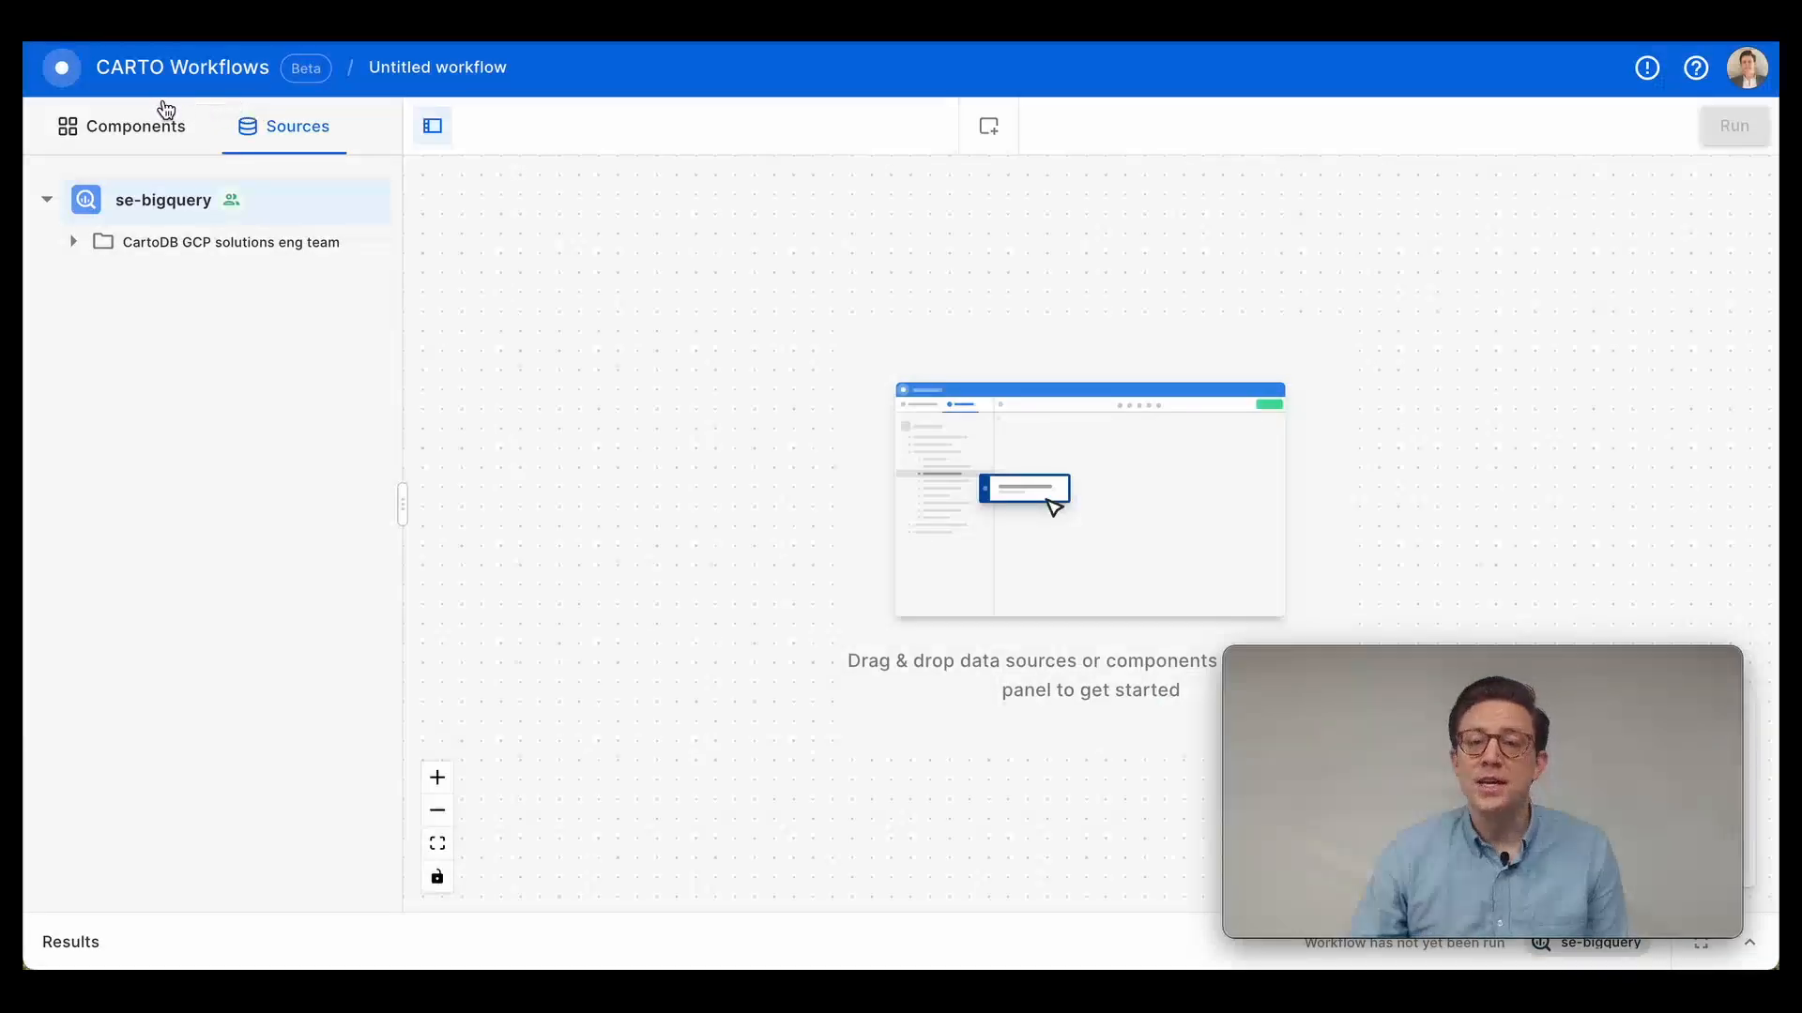
Expand the CartoDB GCP solutions eng team source folder and set the component SQL language to Native.
left_click(186, 240)
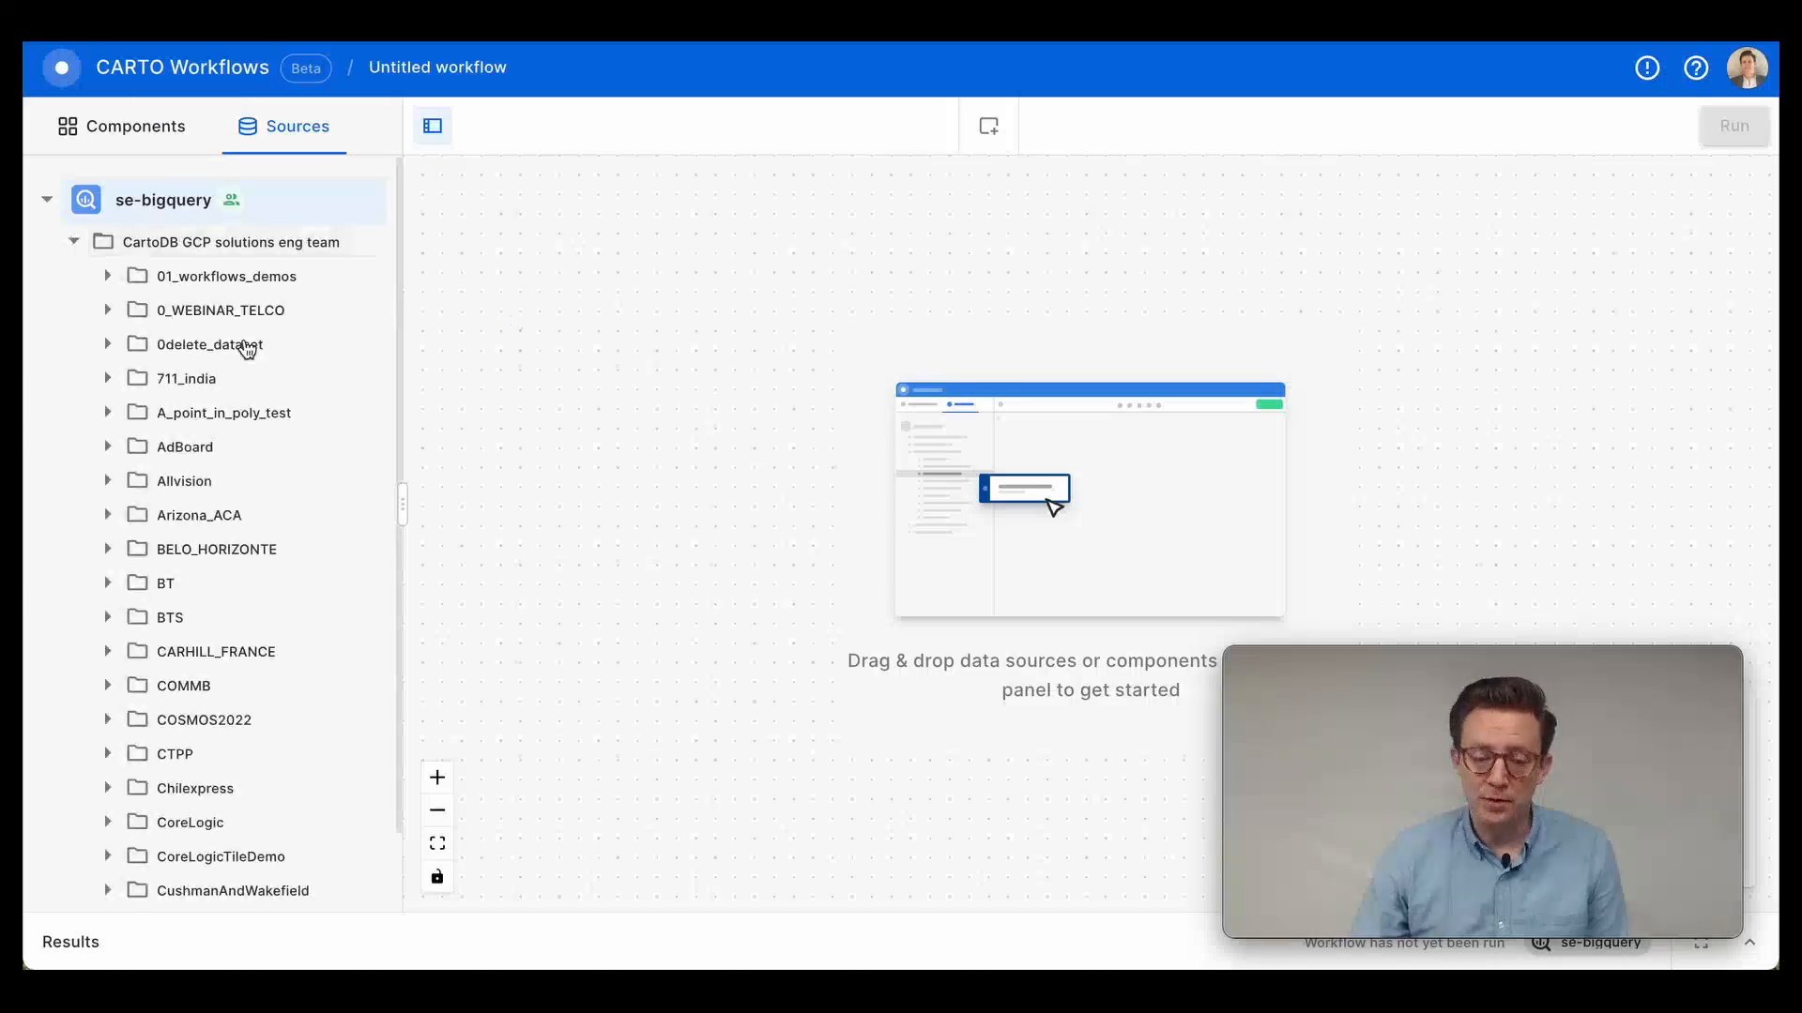
left_click(136, 128)
left_click(188, 197)
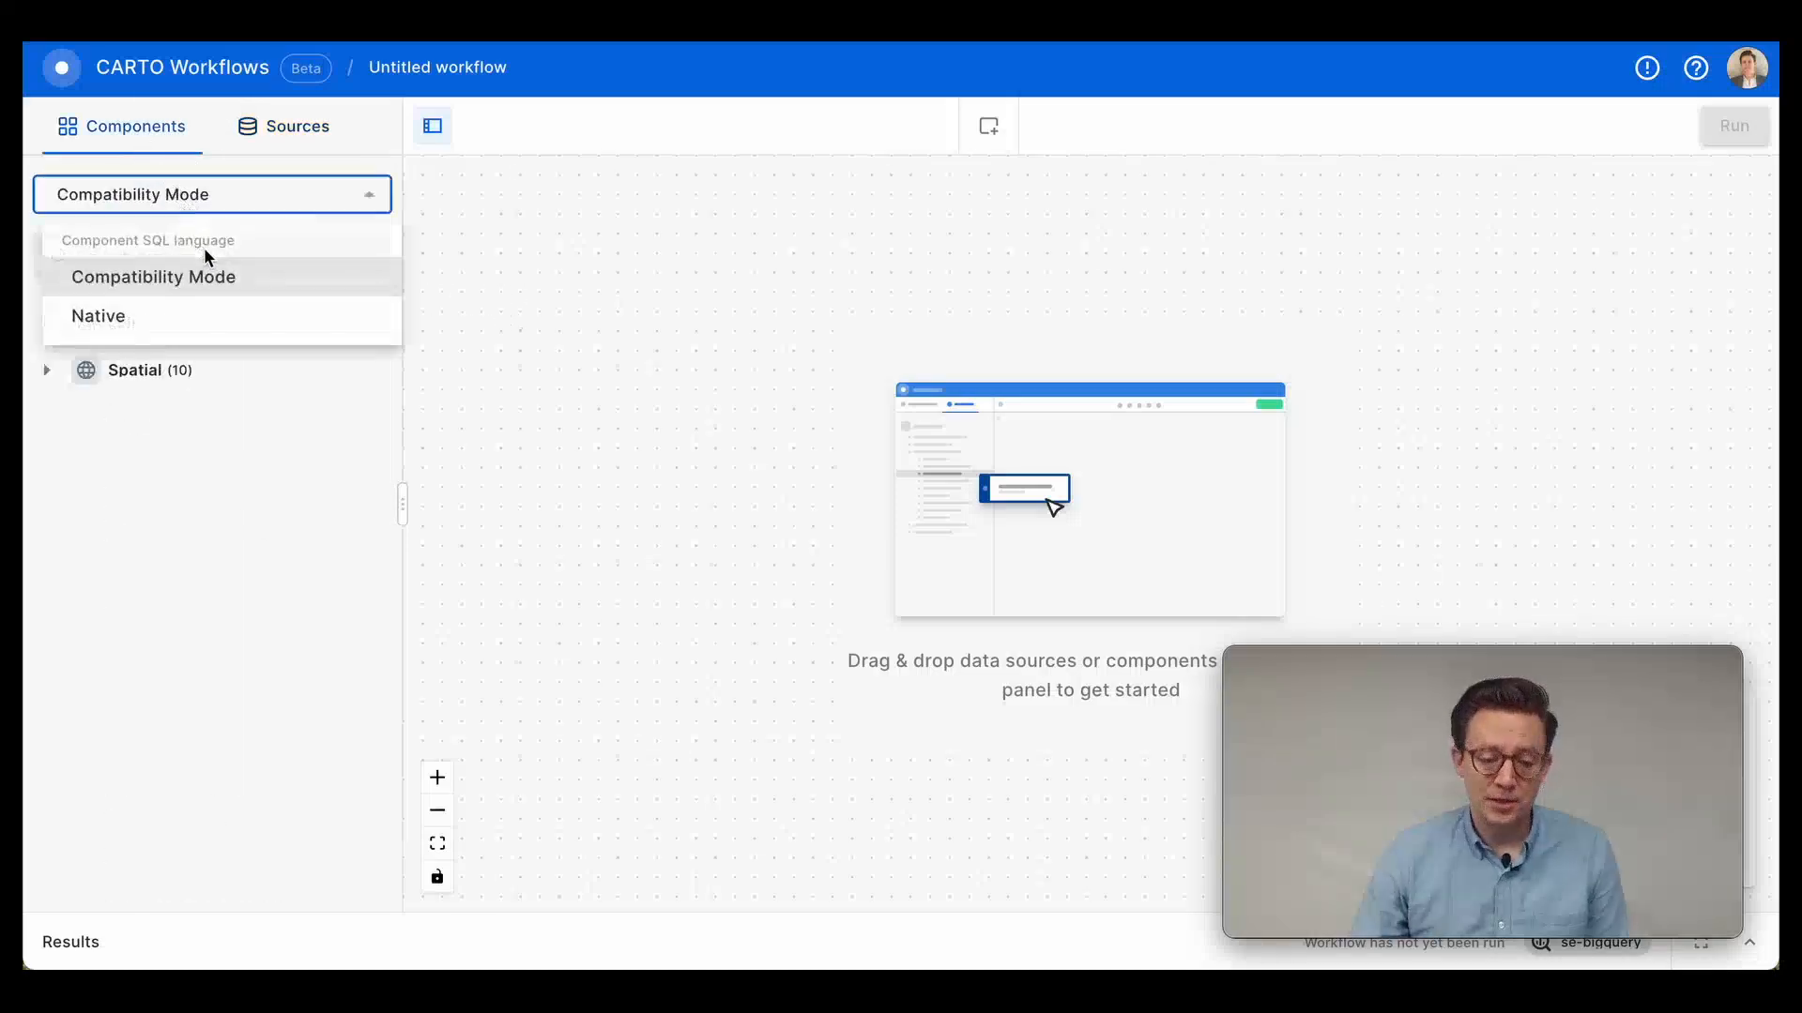
left_click(242, 319)
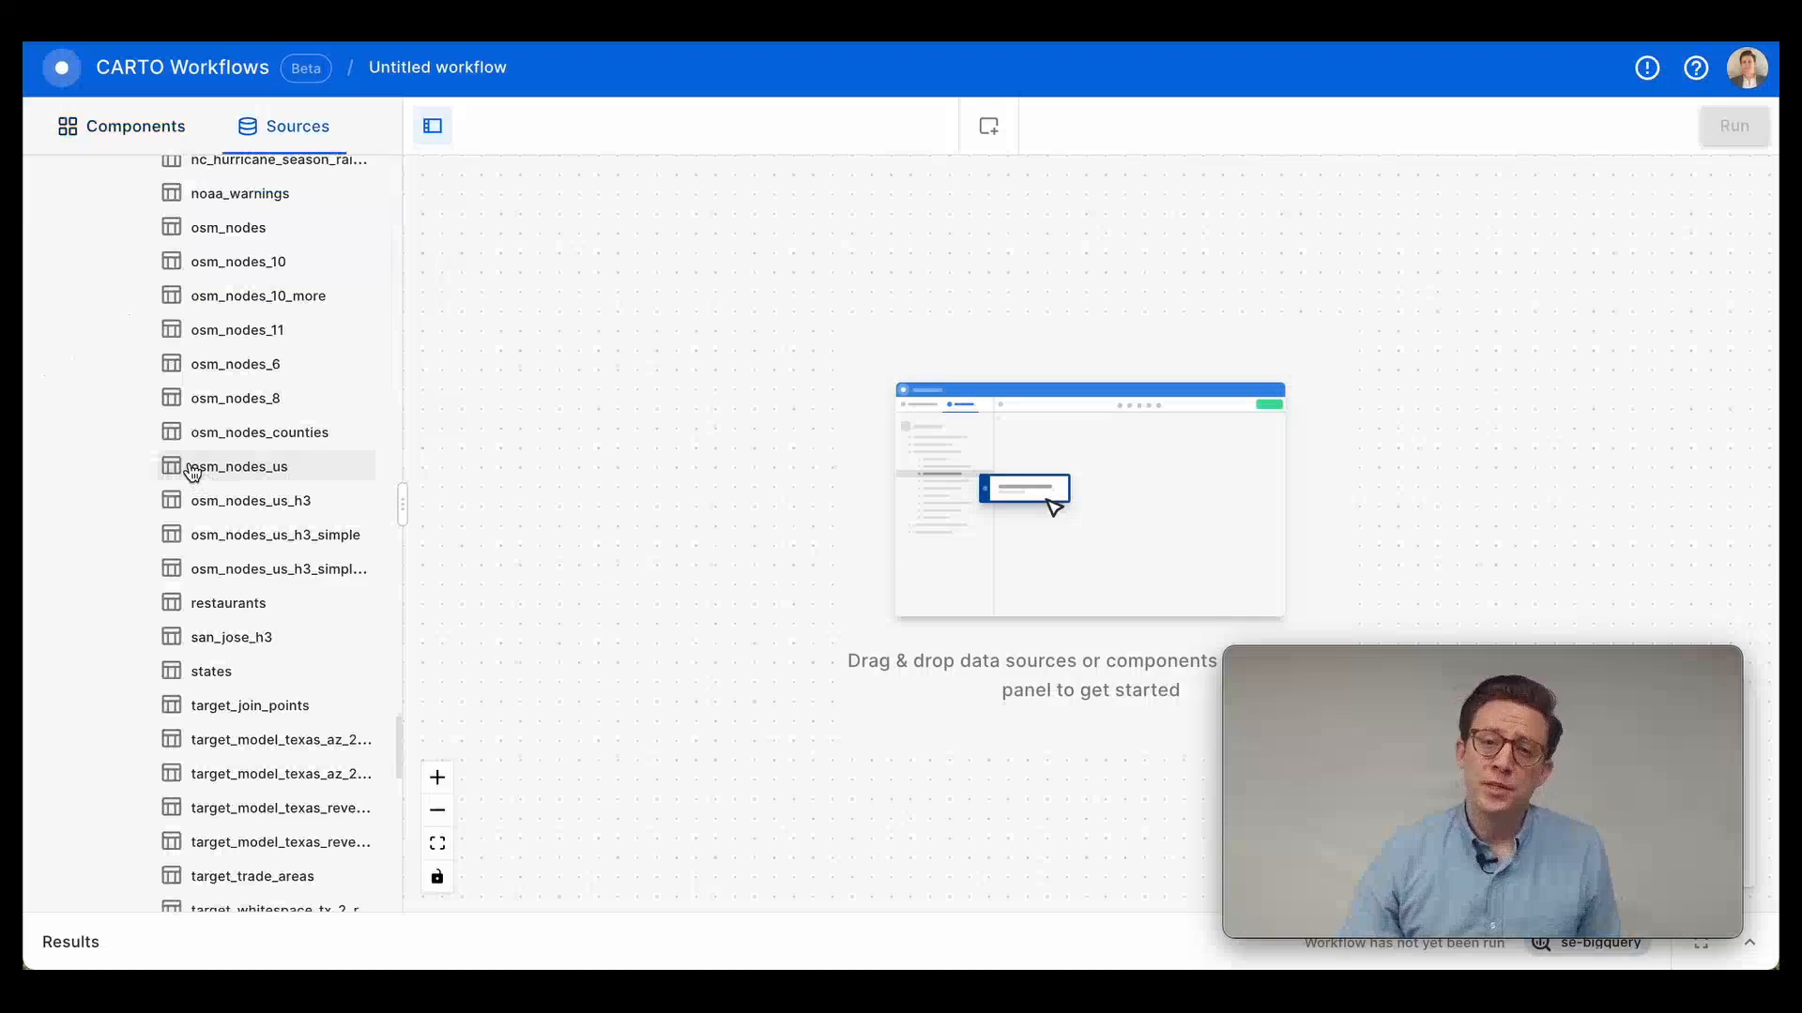
Add the osm_nodes_us and us_counties tables to the workflow canvas as sources, one below the other.
left_click_drag(192, 469, 564, 407)
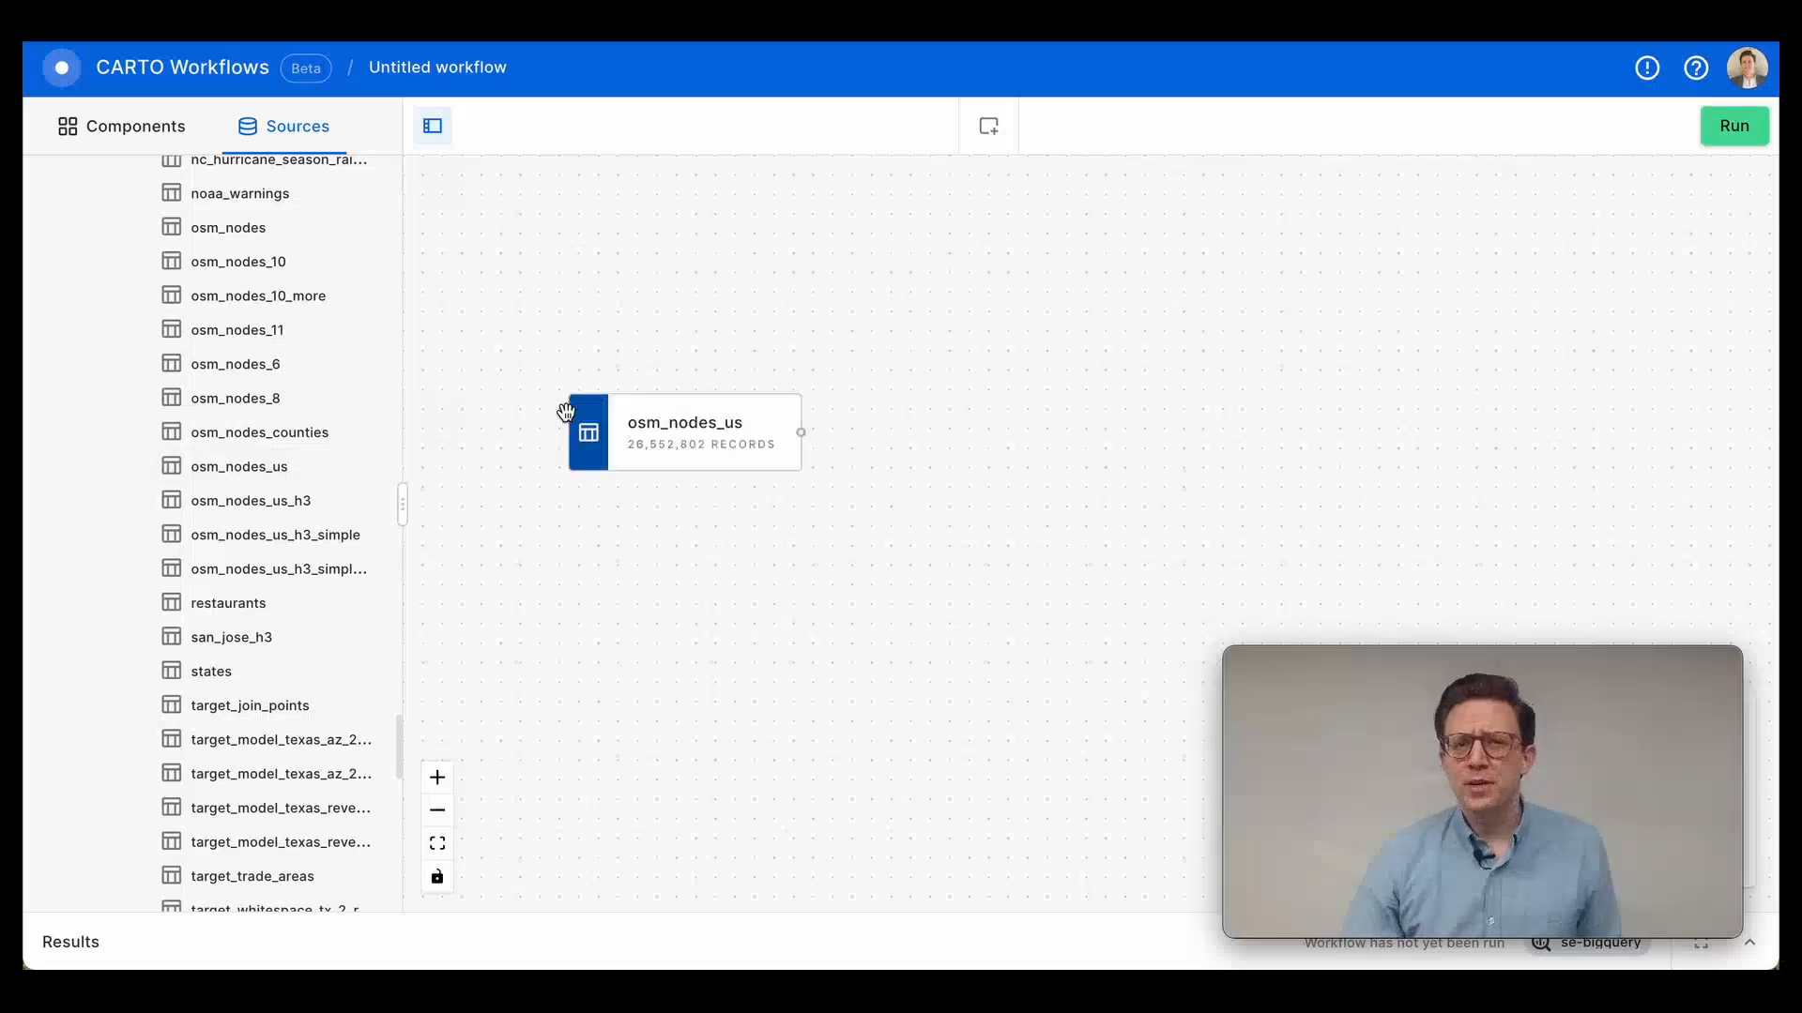
scroll(282, 587, "down", 2)
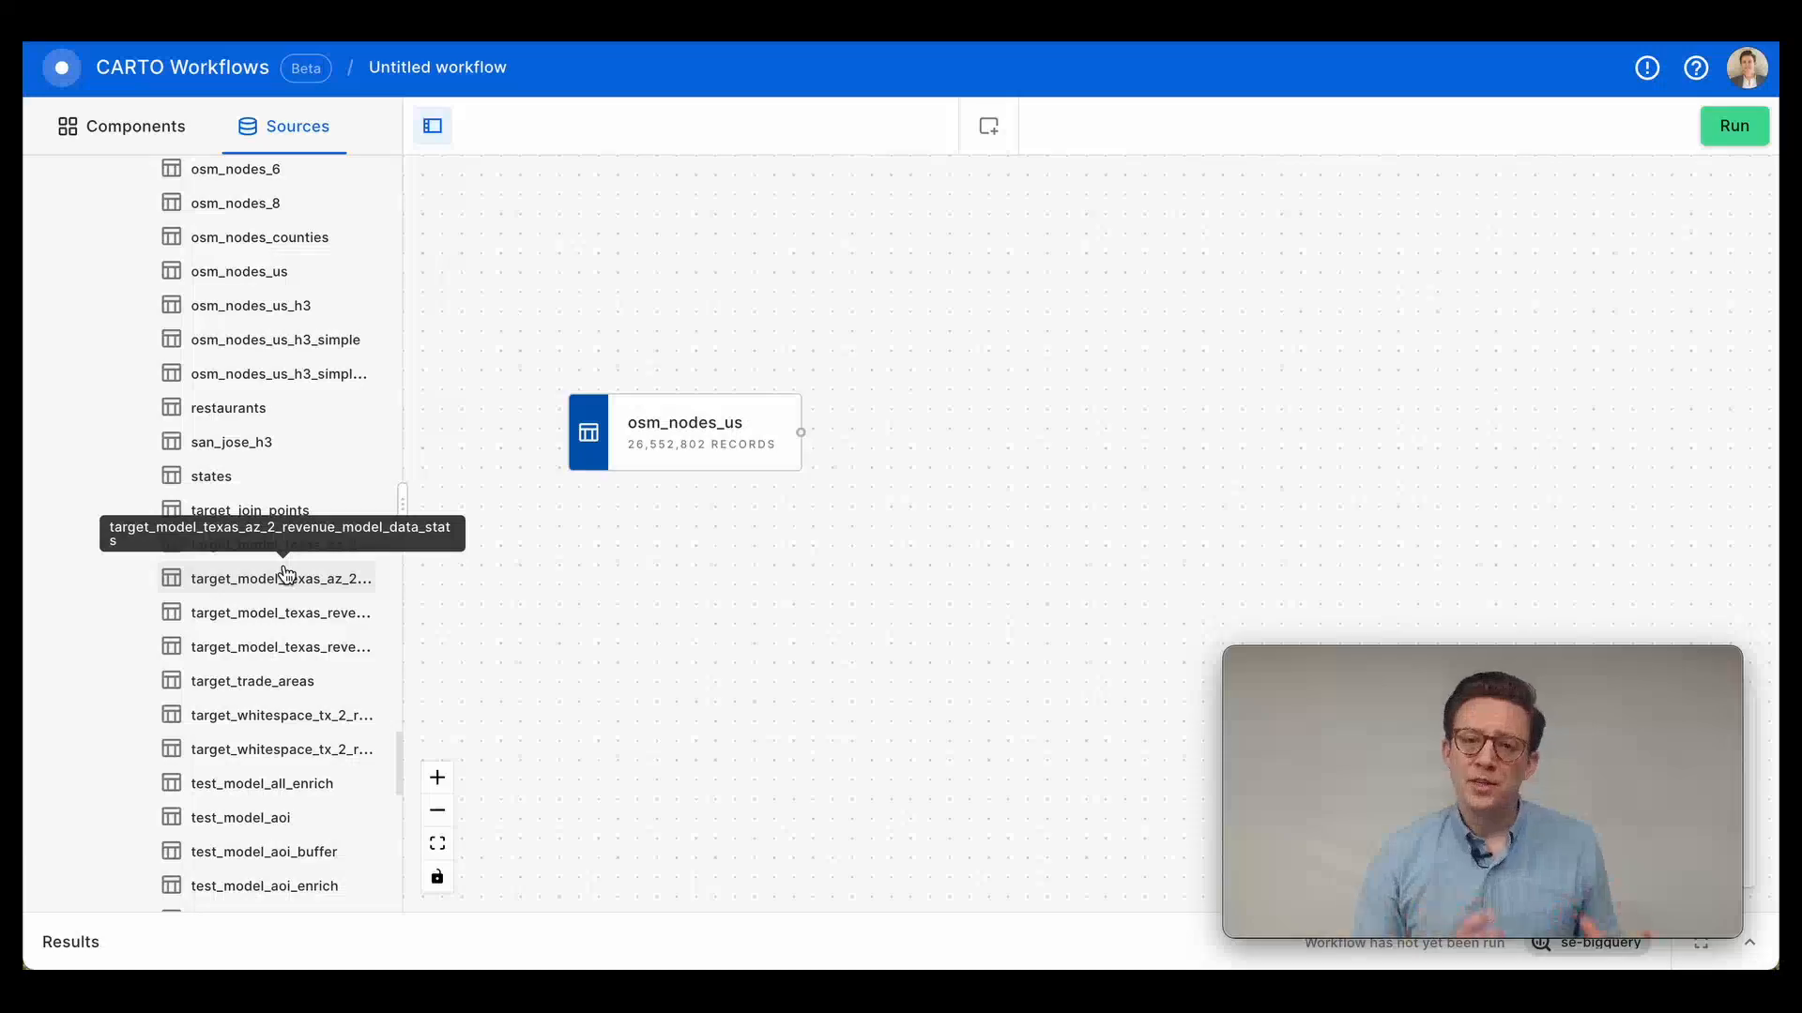
scroll(235, 605, "down", 5)
left_click_drag(230, 363, 654, 550)
Preview the us_counties source's data table, map and SQL.
left_click(619, 569)
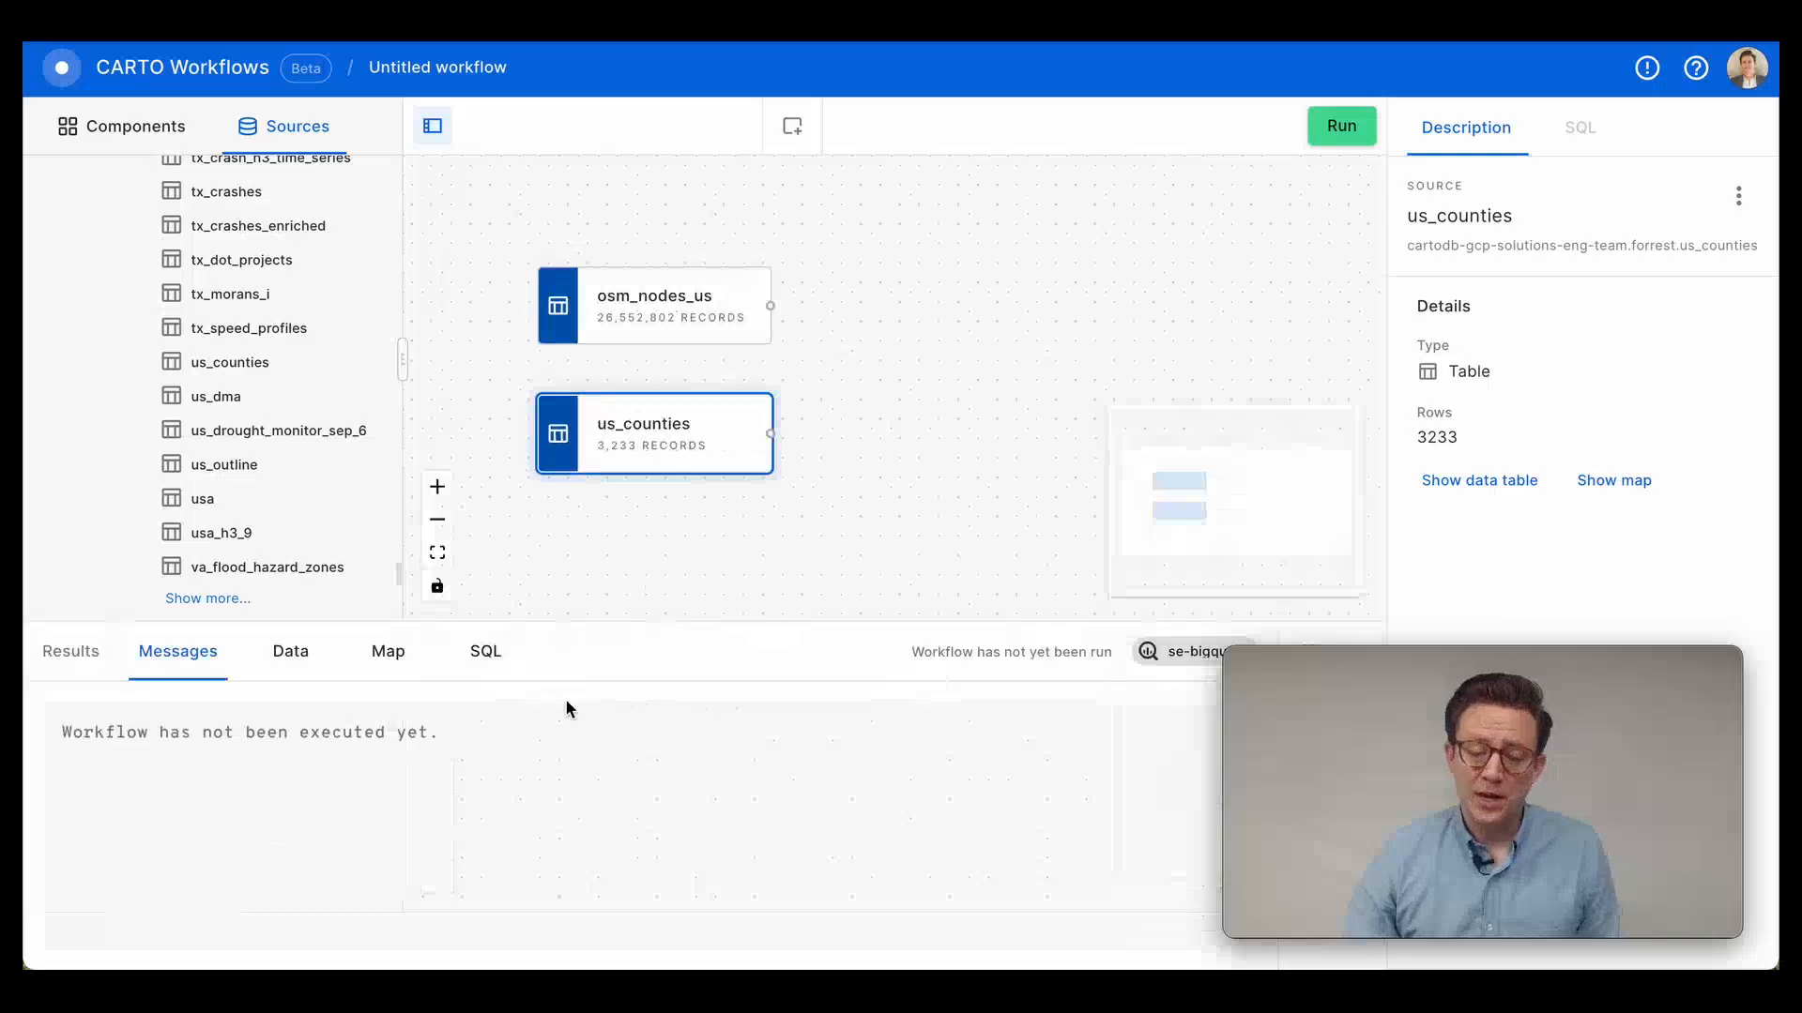
left_click(290, 651)
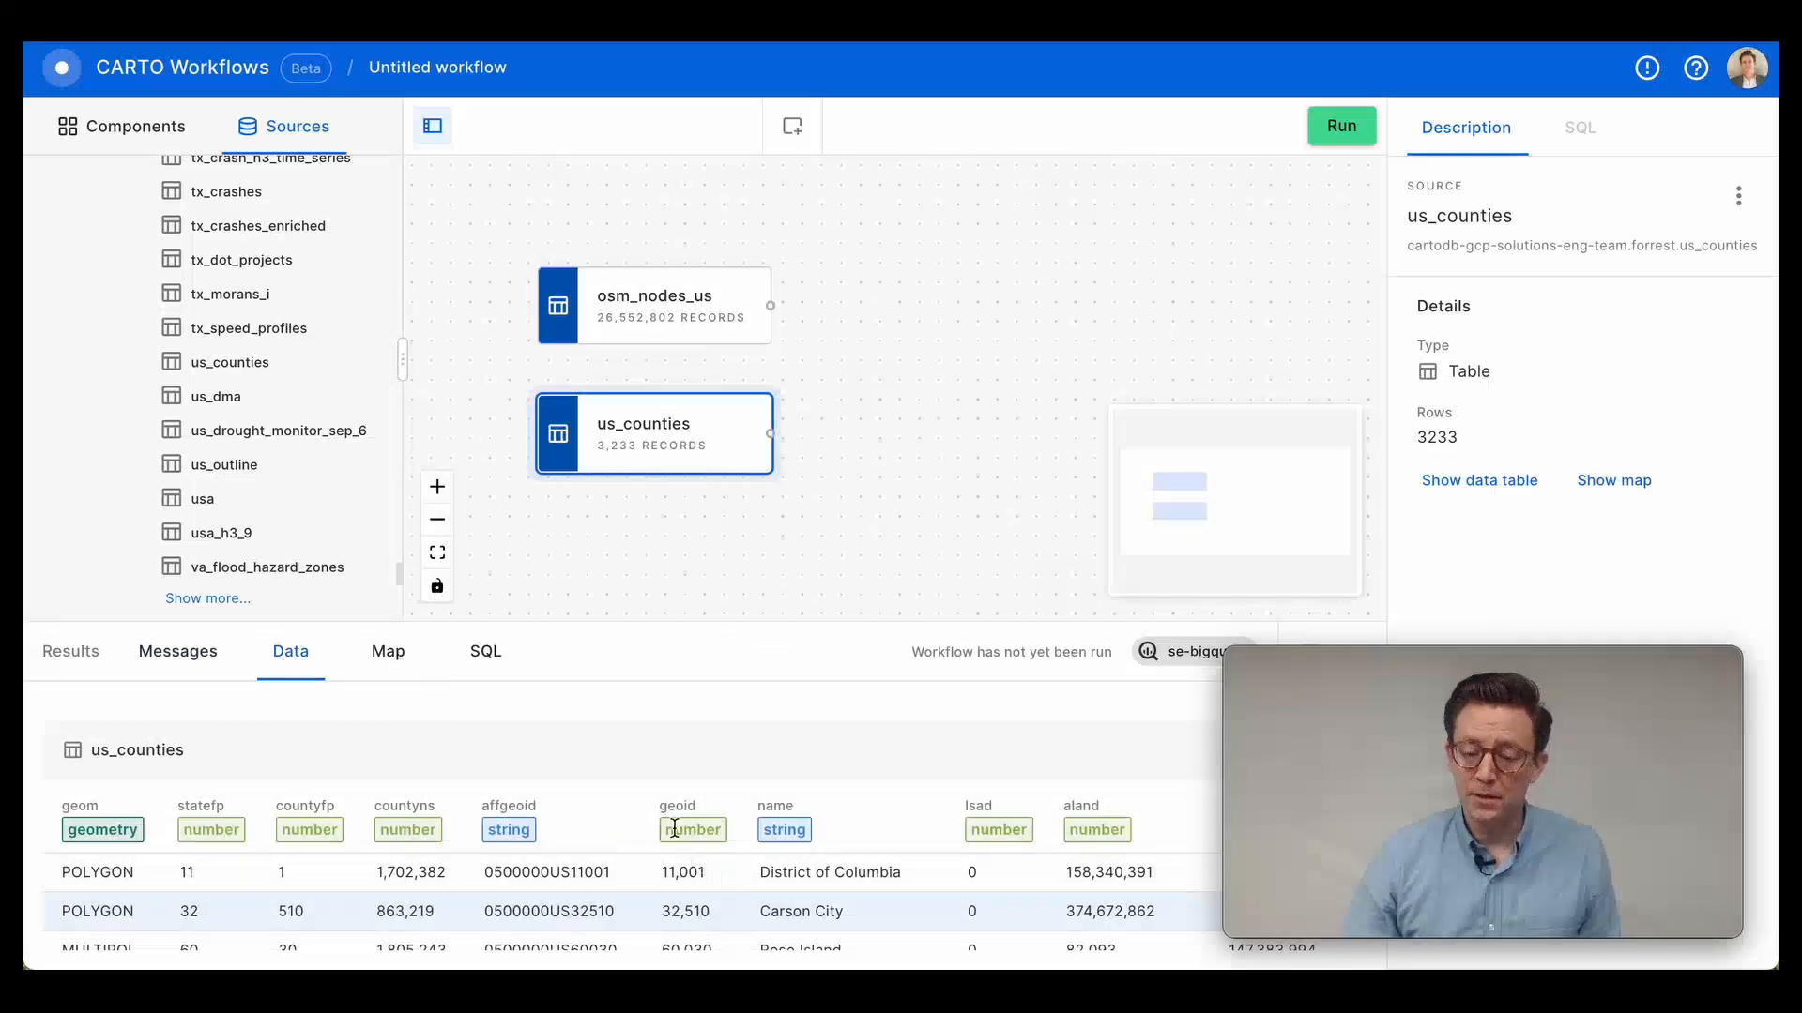
left_click(385, 651)
left_click(473, 665)
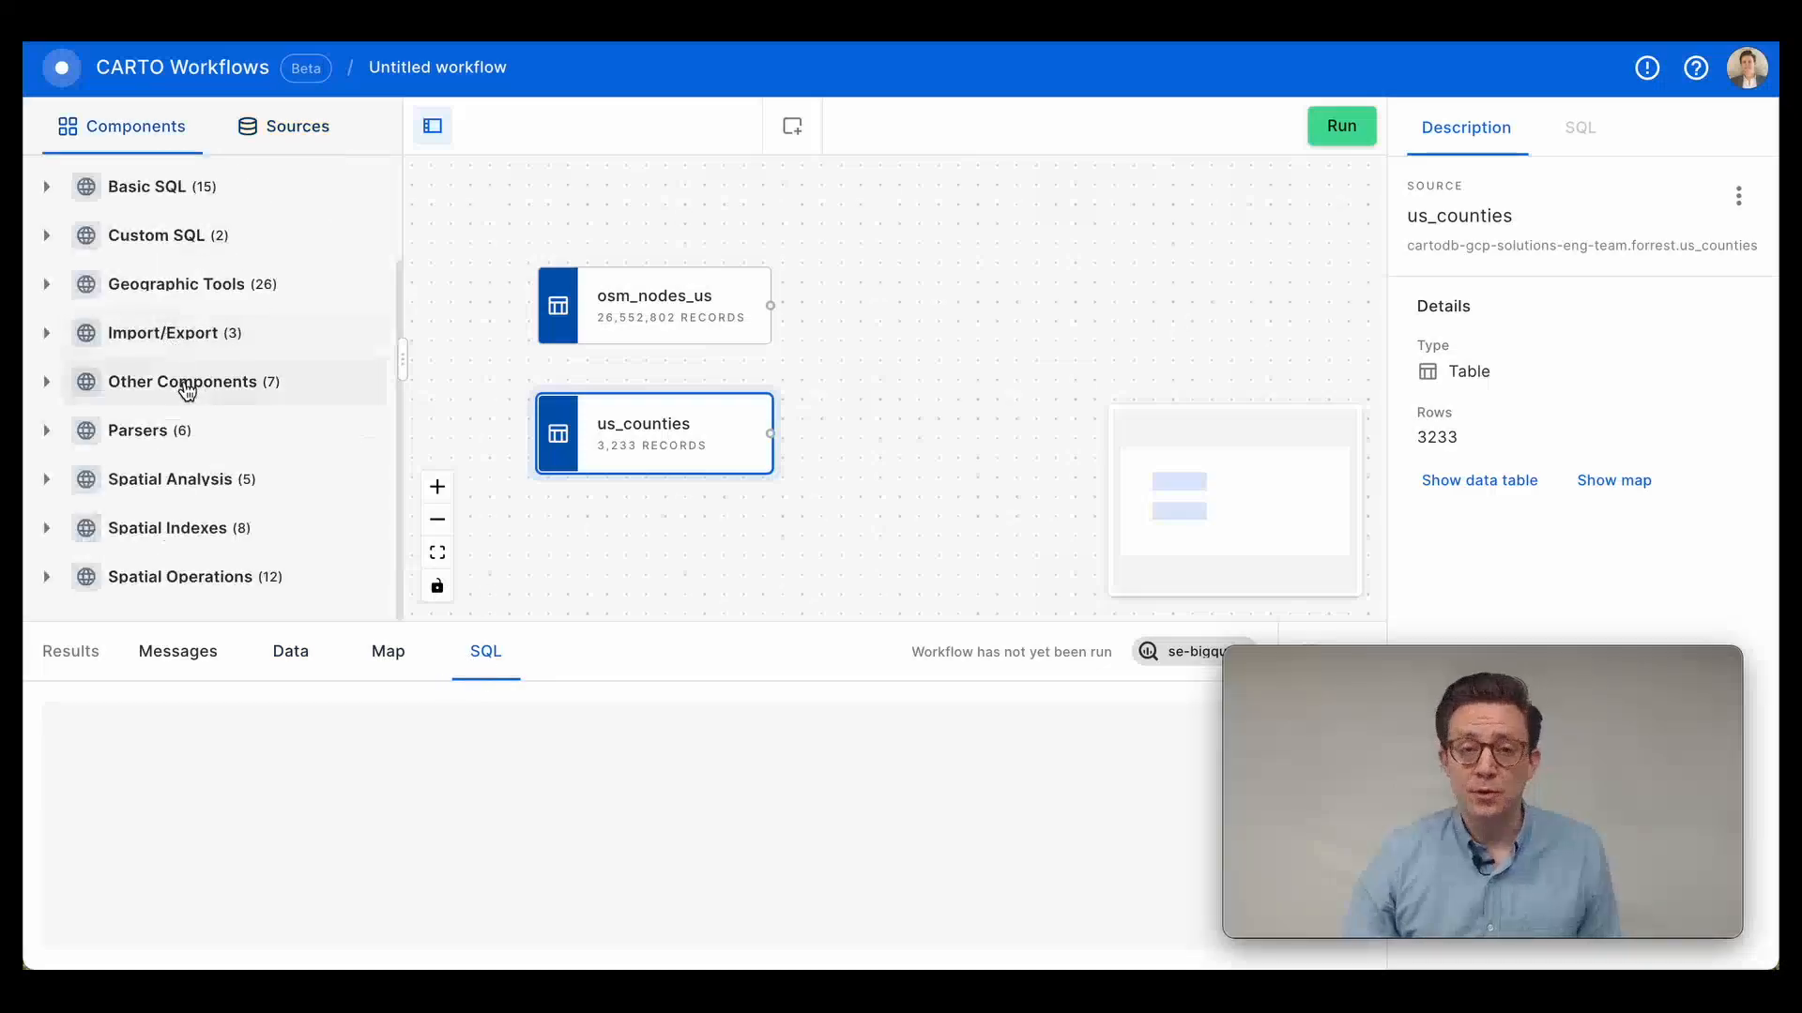
Browse the native component categories, from Basic SQL and Geographic Tools through Parsers to Spatial Analysis and Spatial Operations.
scroll(186, 389, "up", 2)
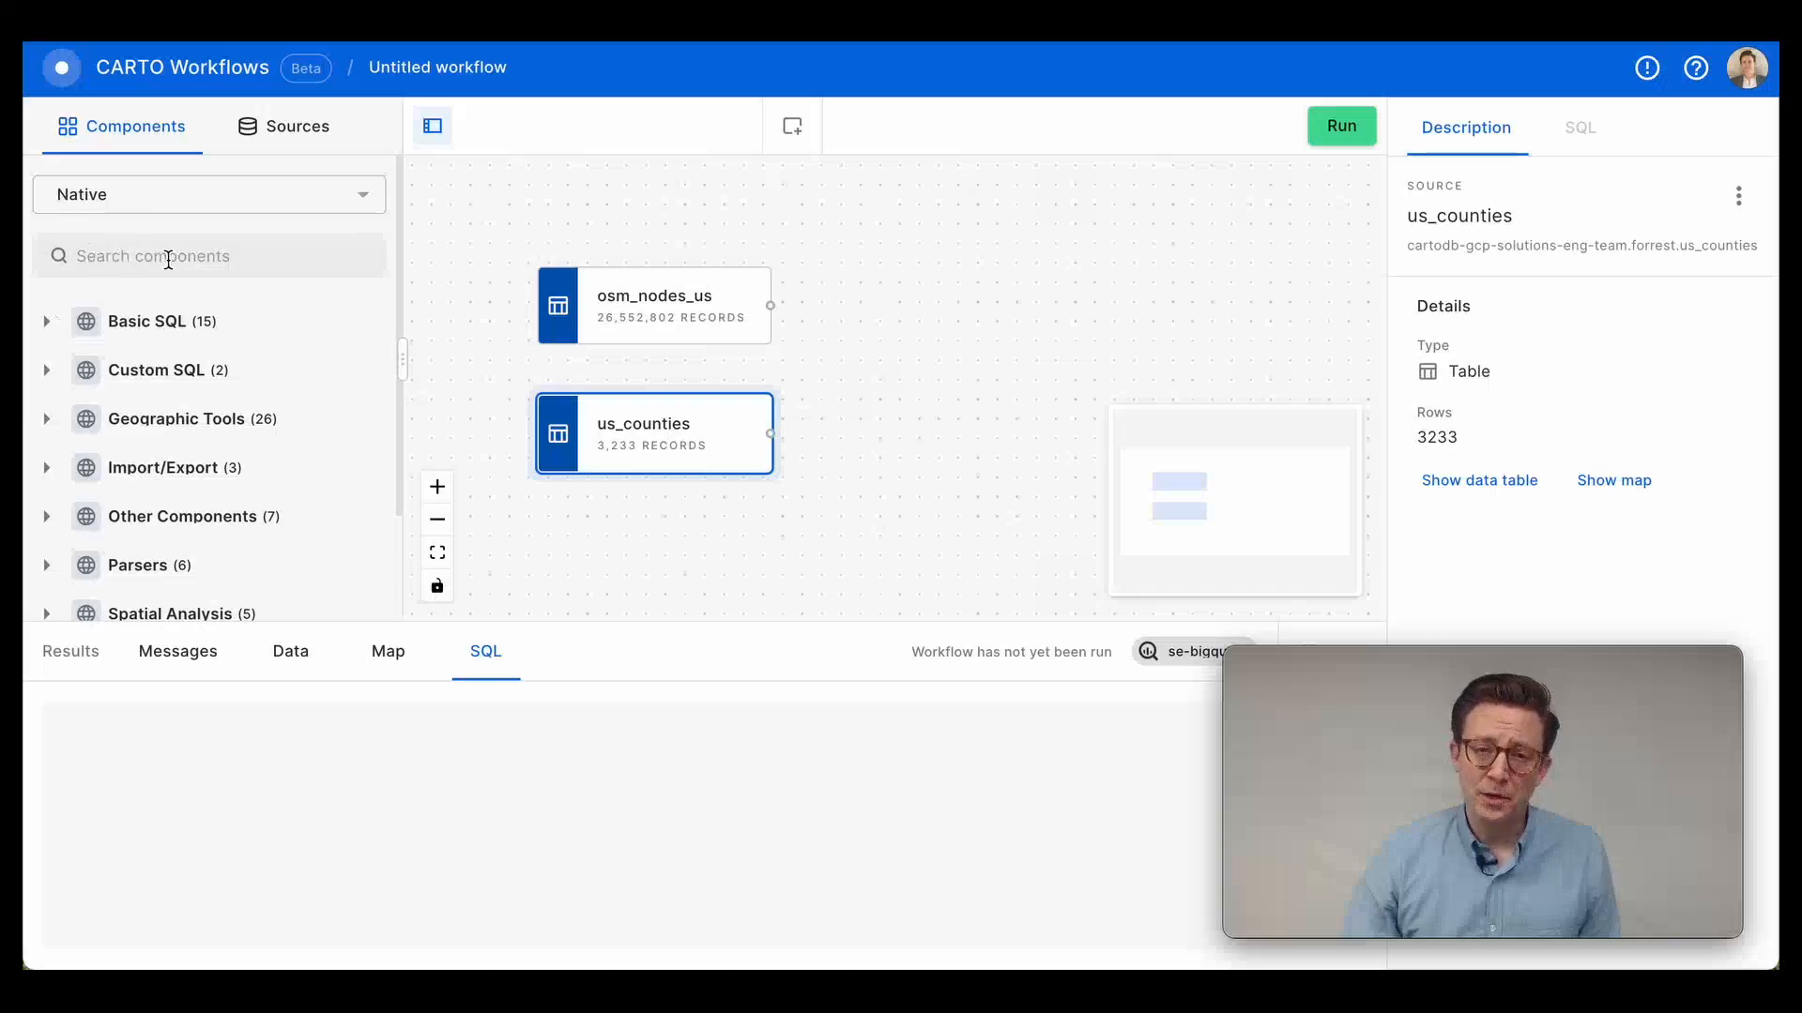
left_click(167, 320)
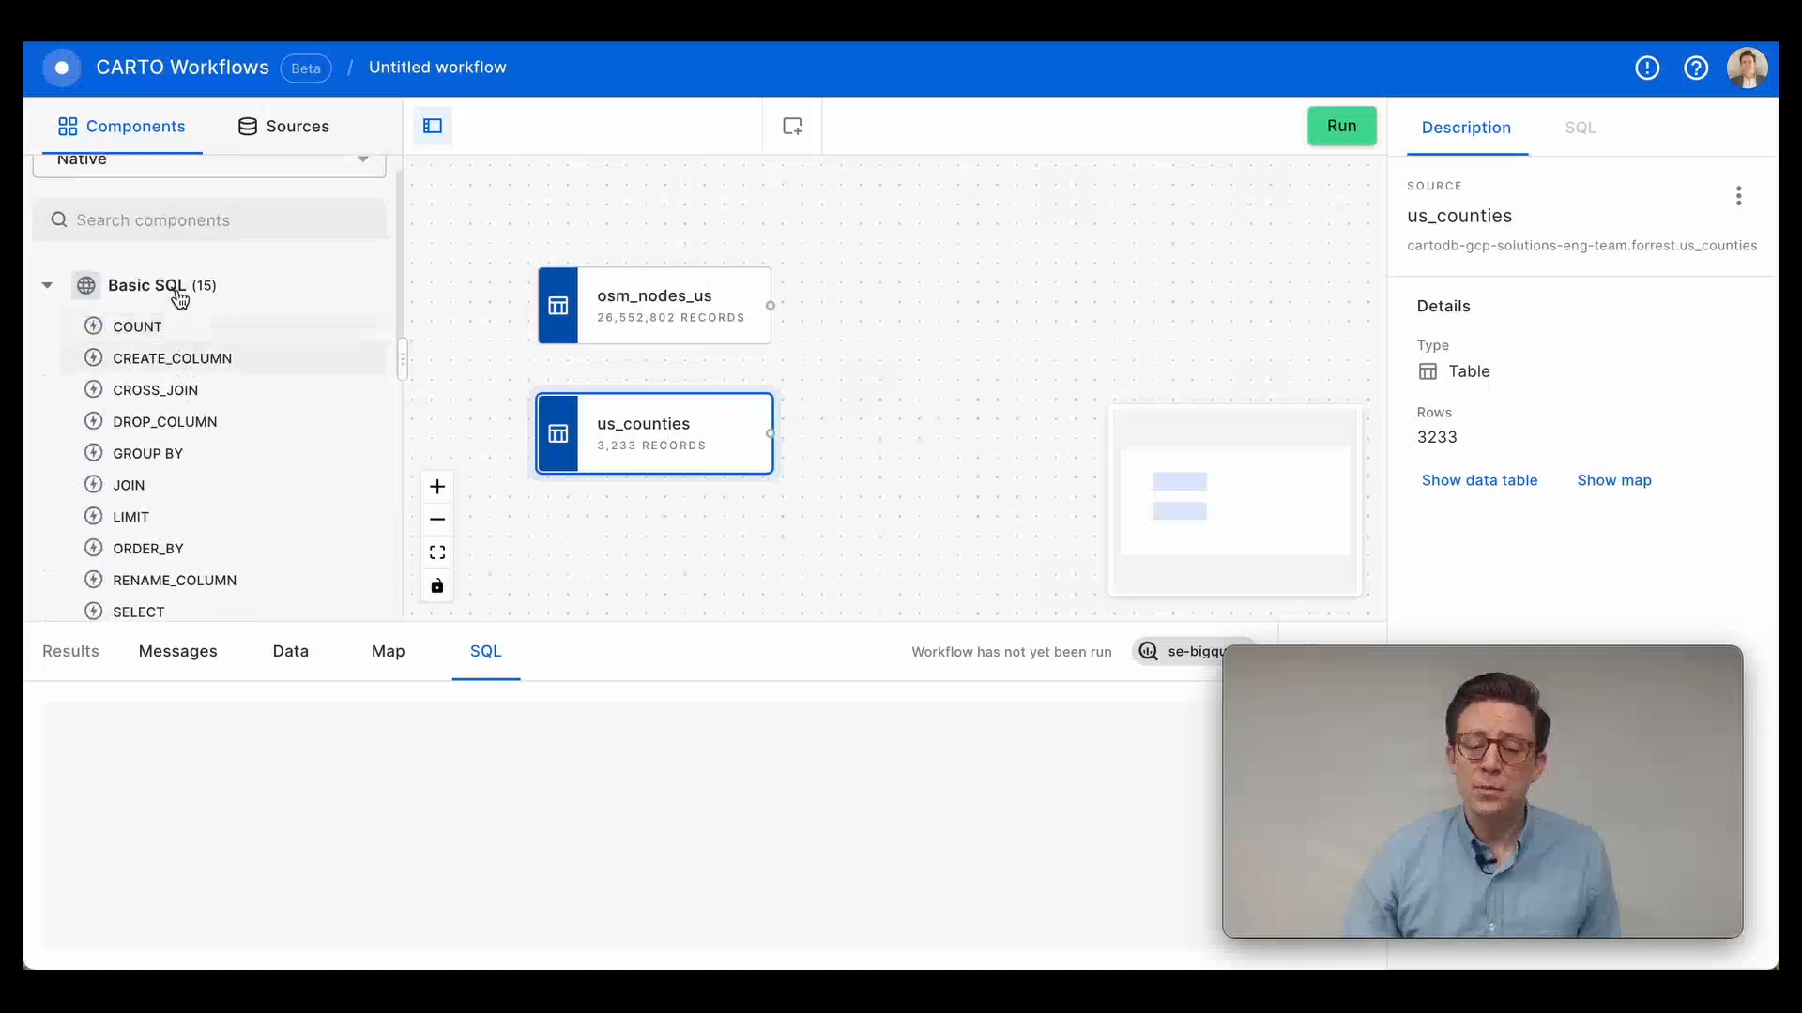
scroll(197, 366, "down", 3)
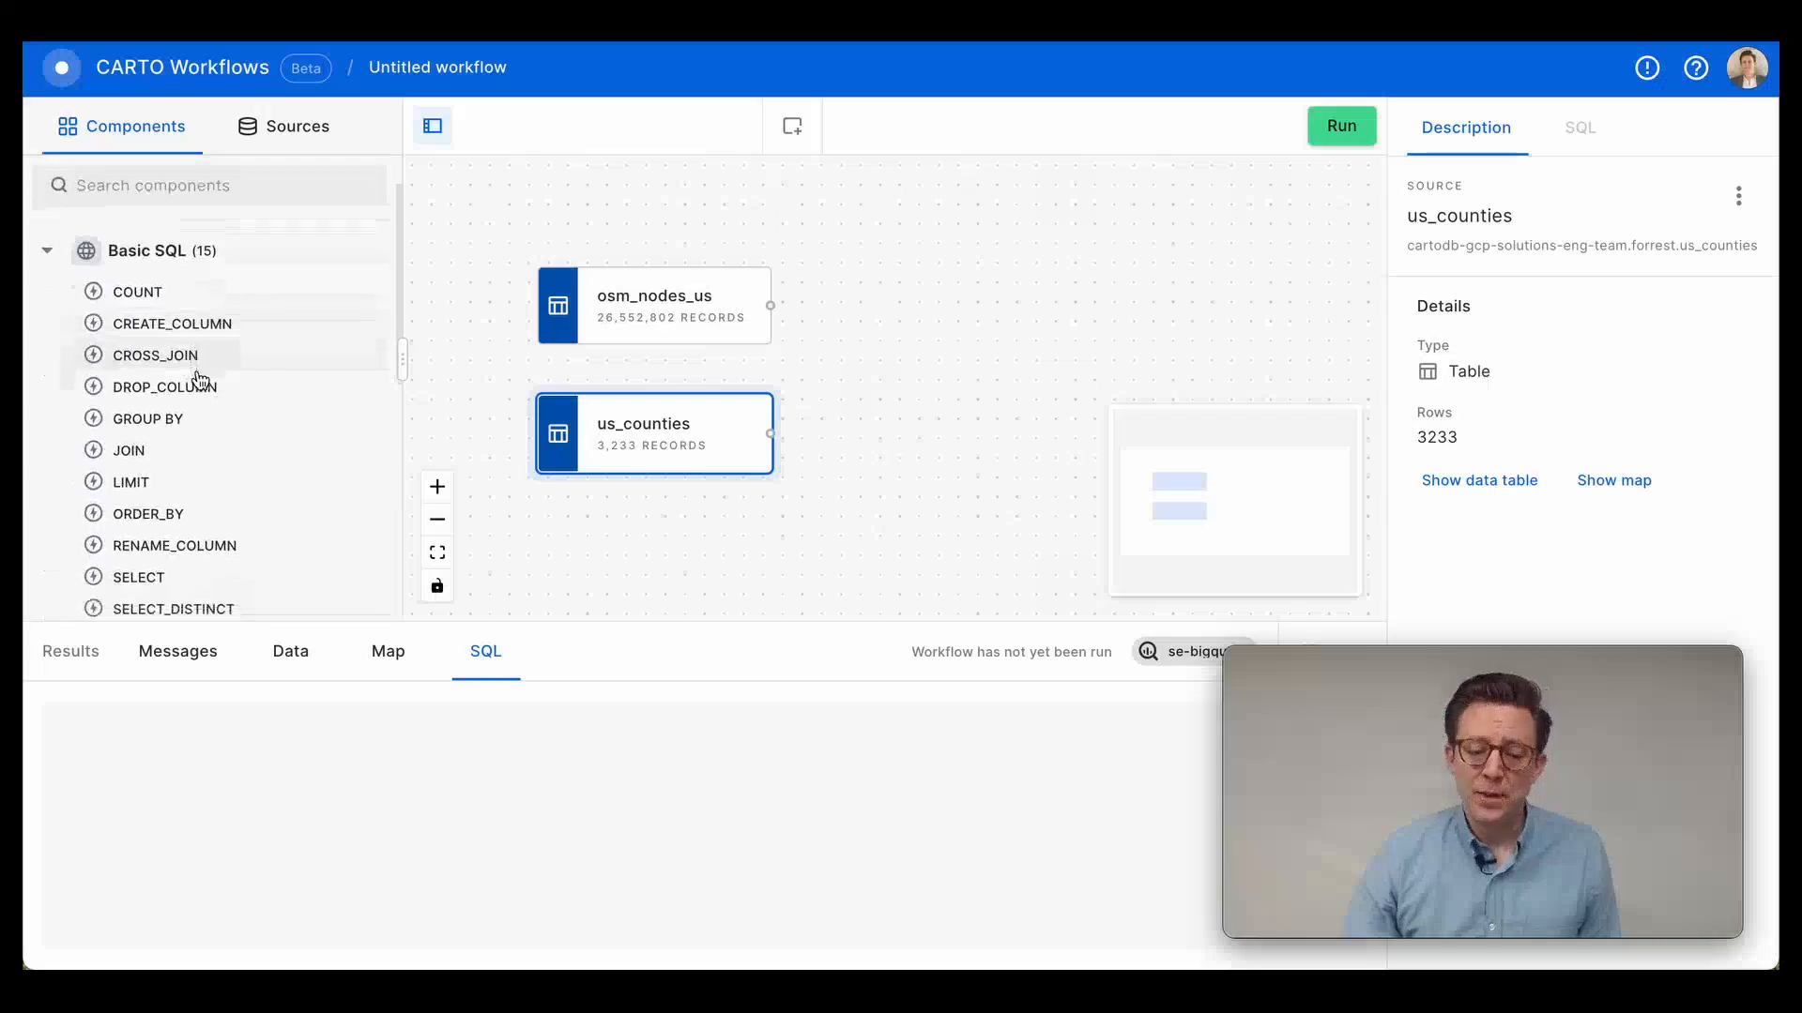
scroll(192, 371, "down", 5)
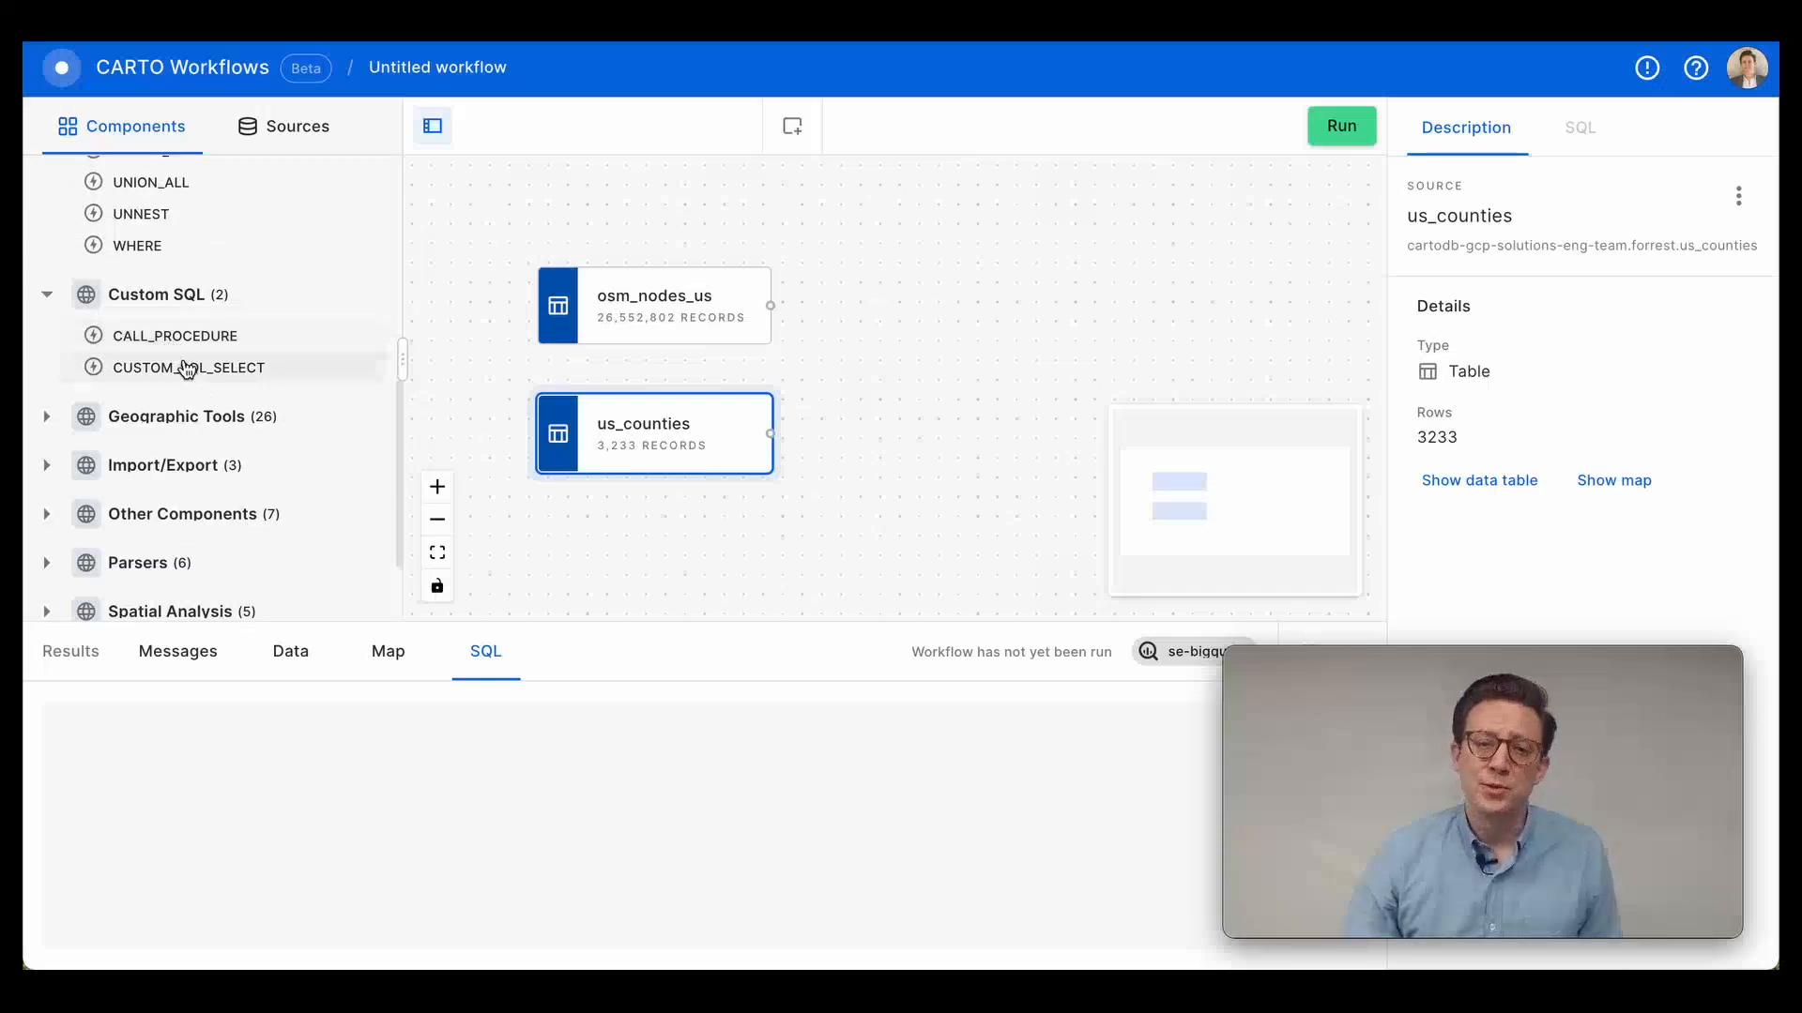
scroll(112, 329, "down", 2)
left_click(47, 286)
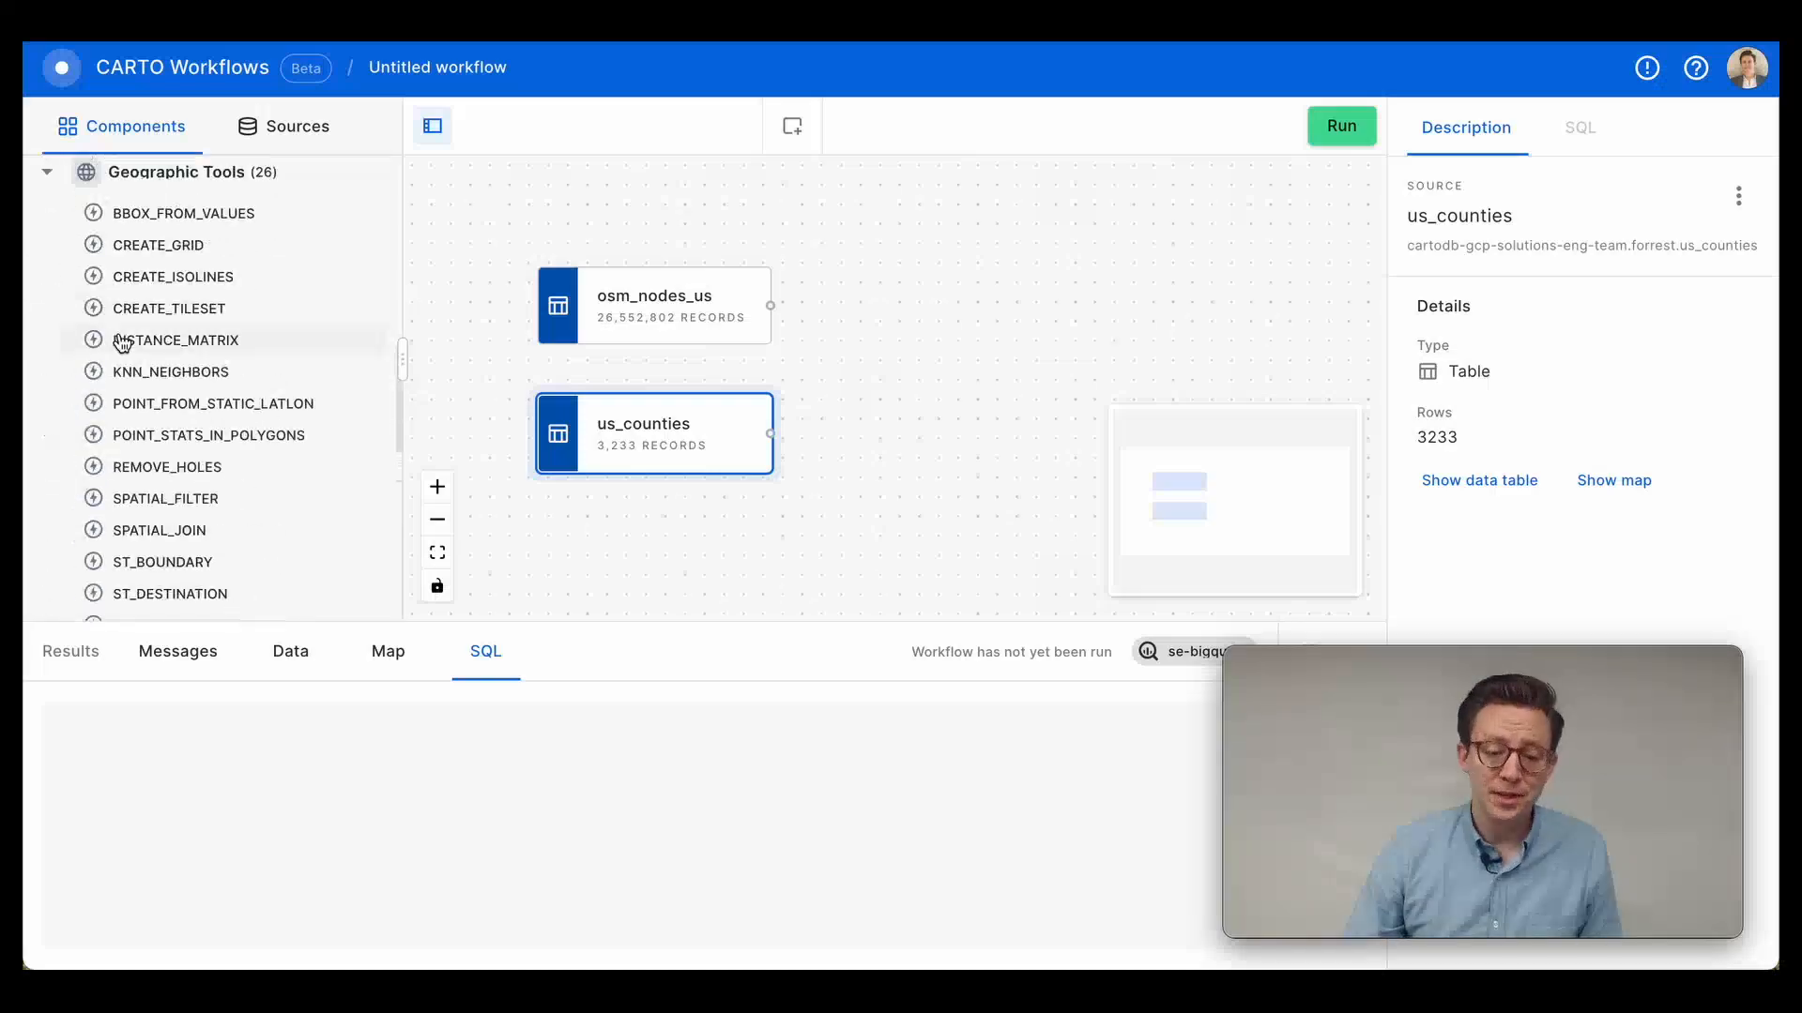
scroll(143, 330, "down", 1)
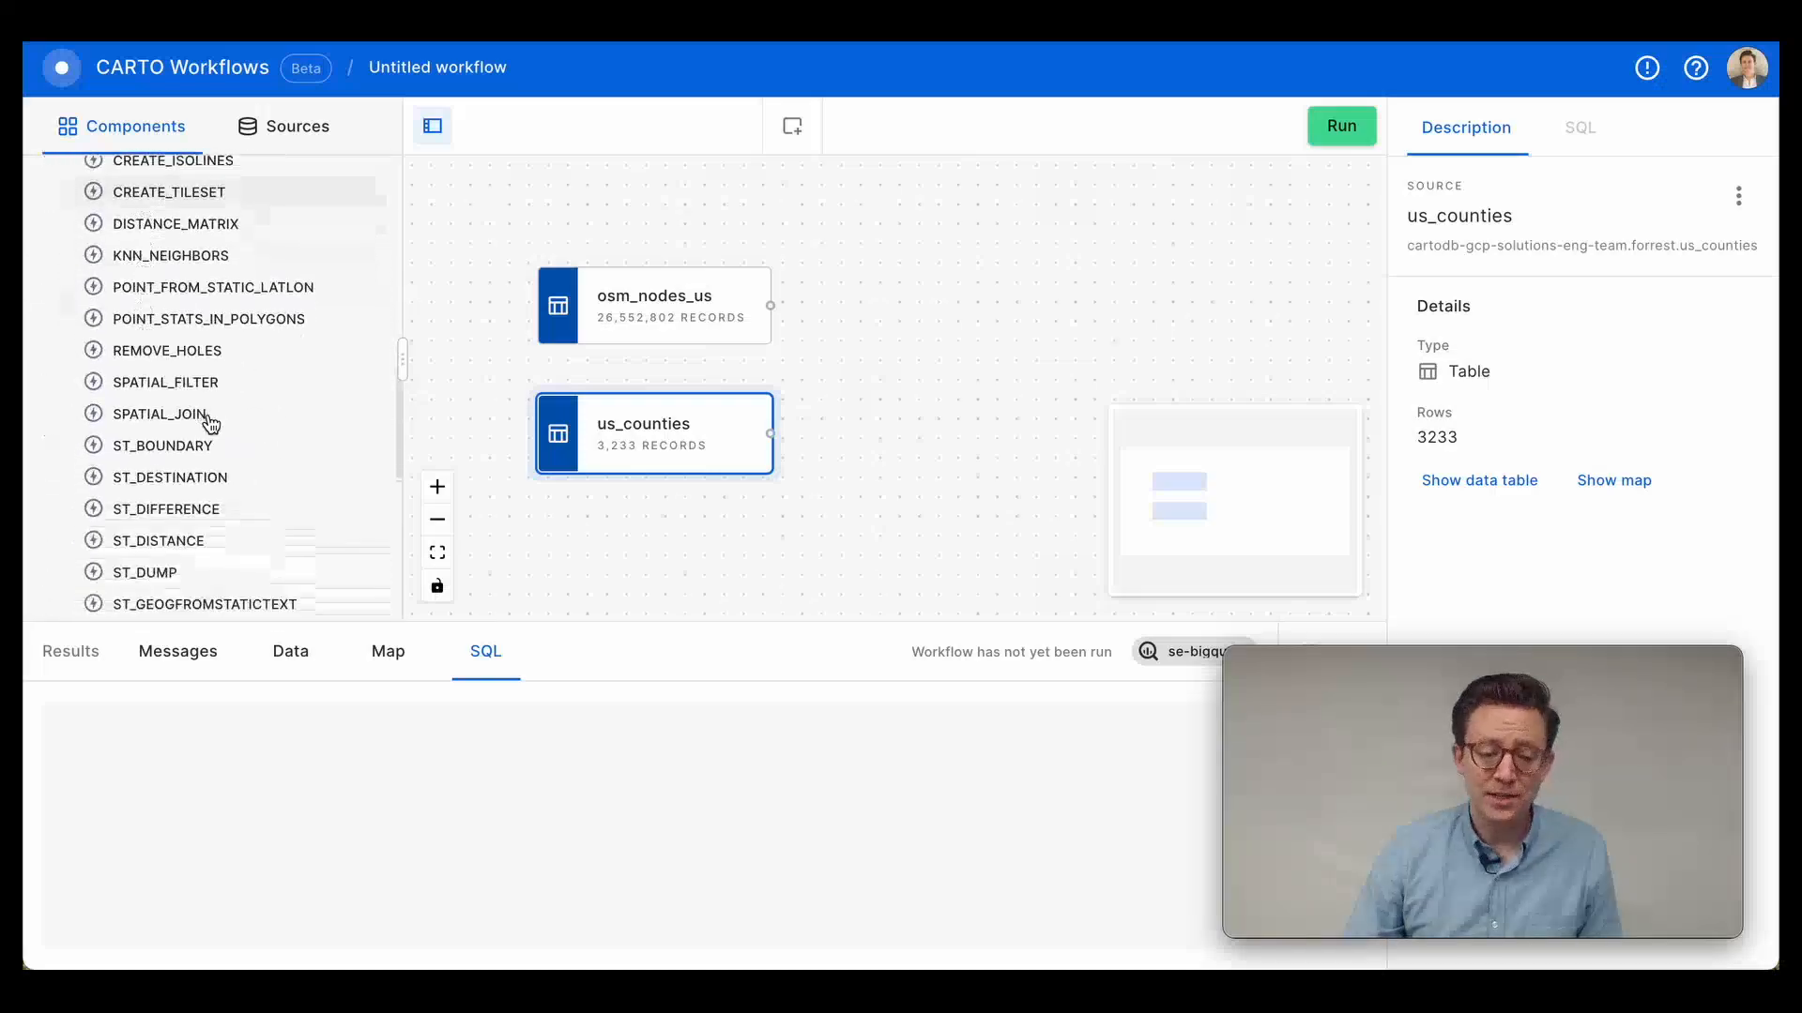
scroll(208, 419, "down", 1)
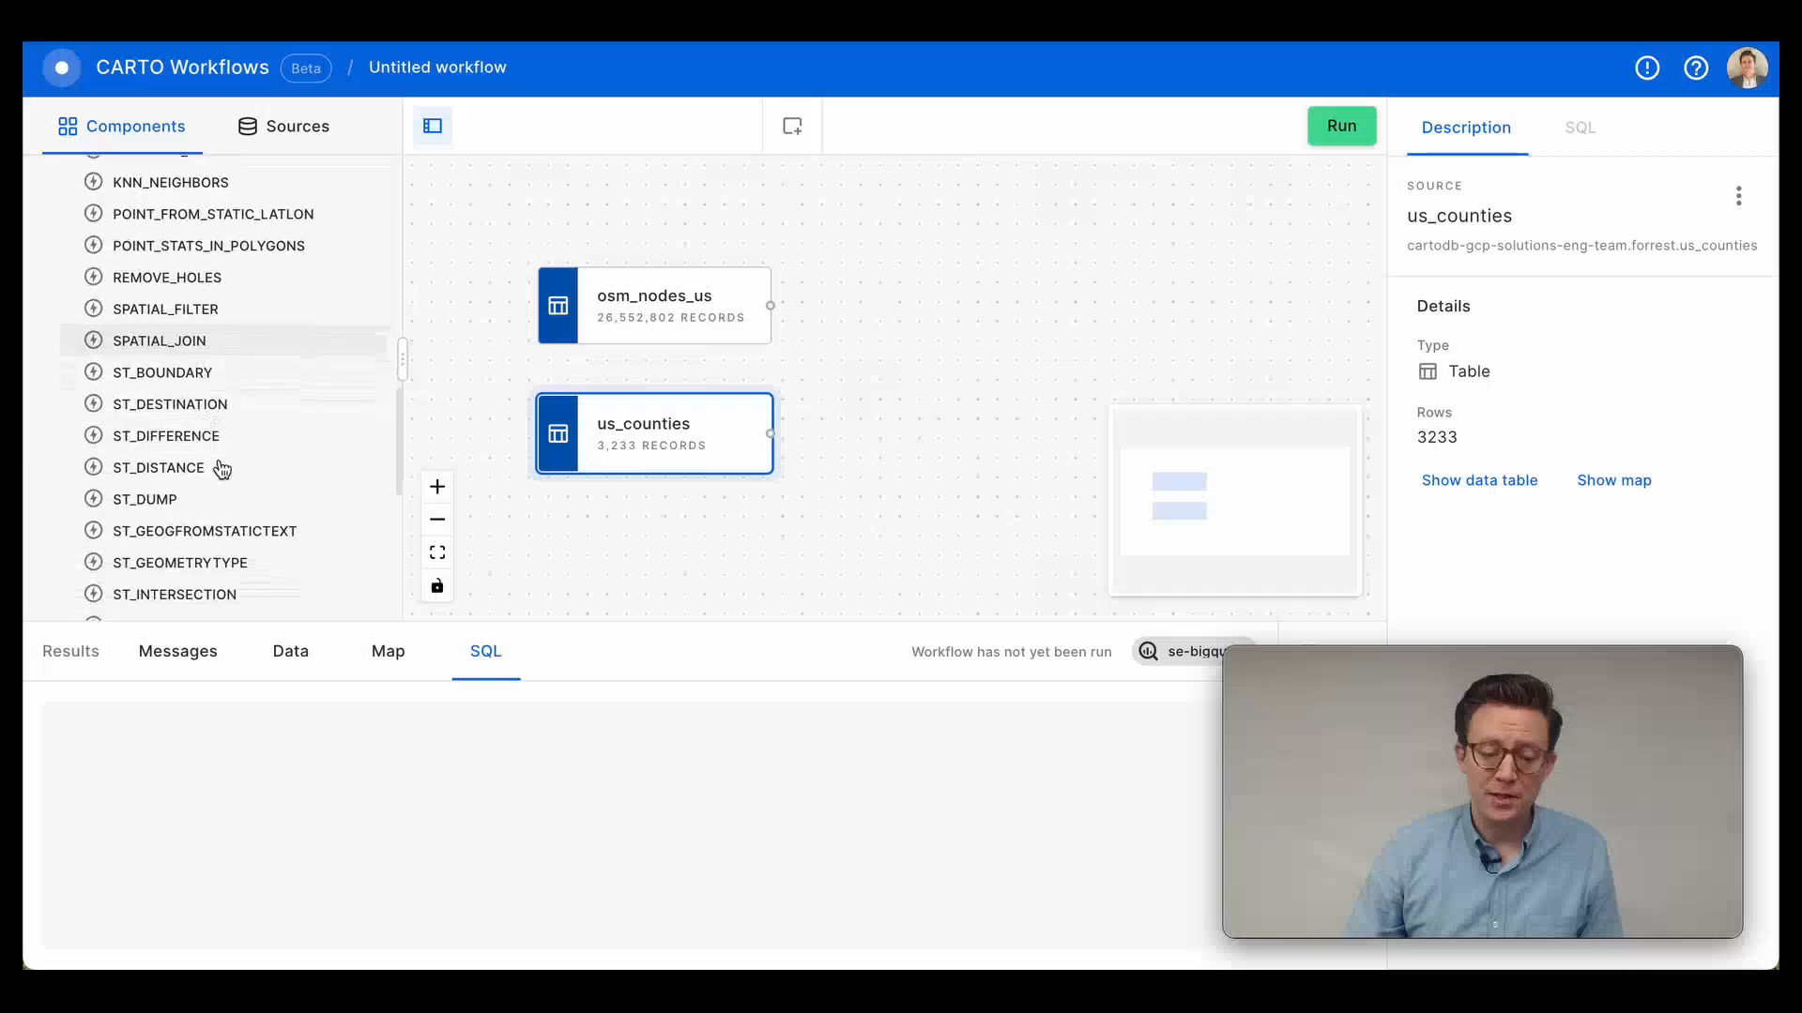
scroll(133, 366, "down", 5)
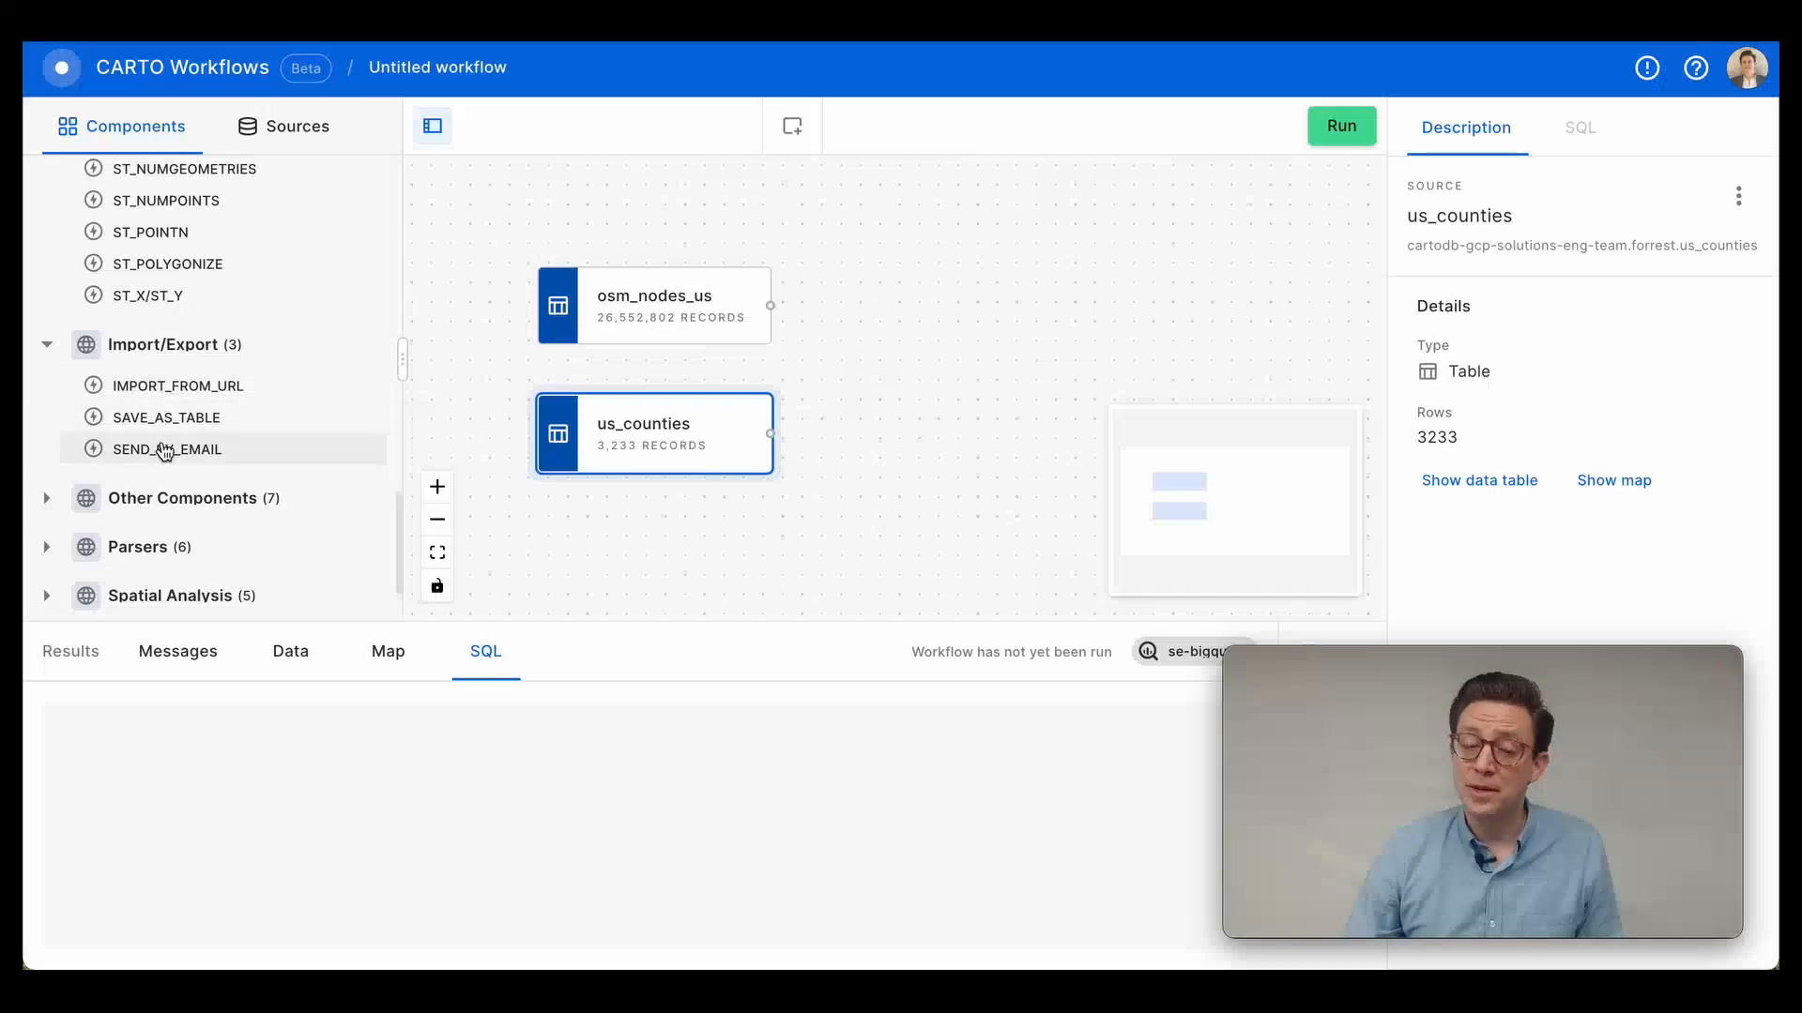
left_click(182, 497)
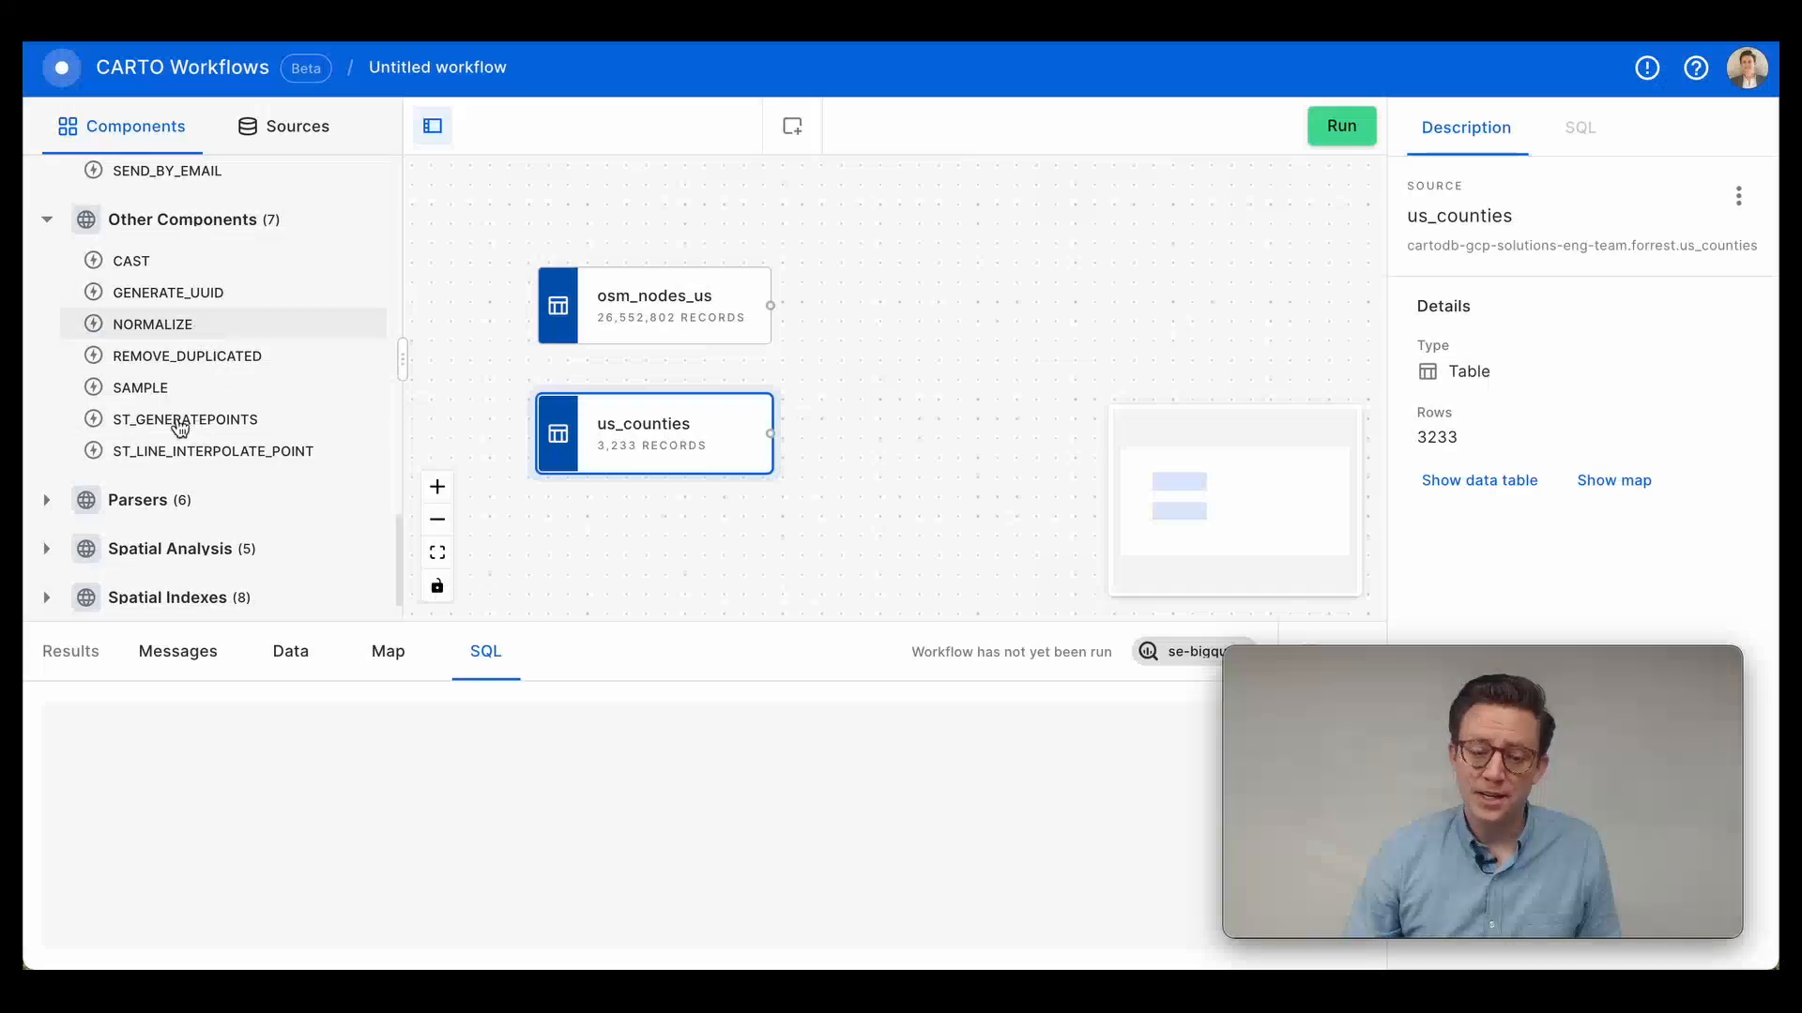
left_click(178, 499)
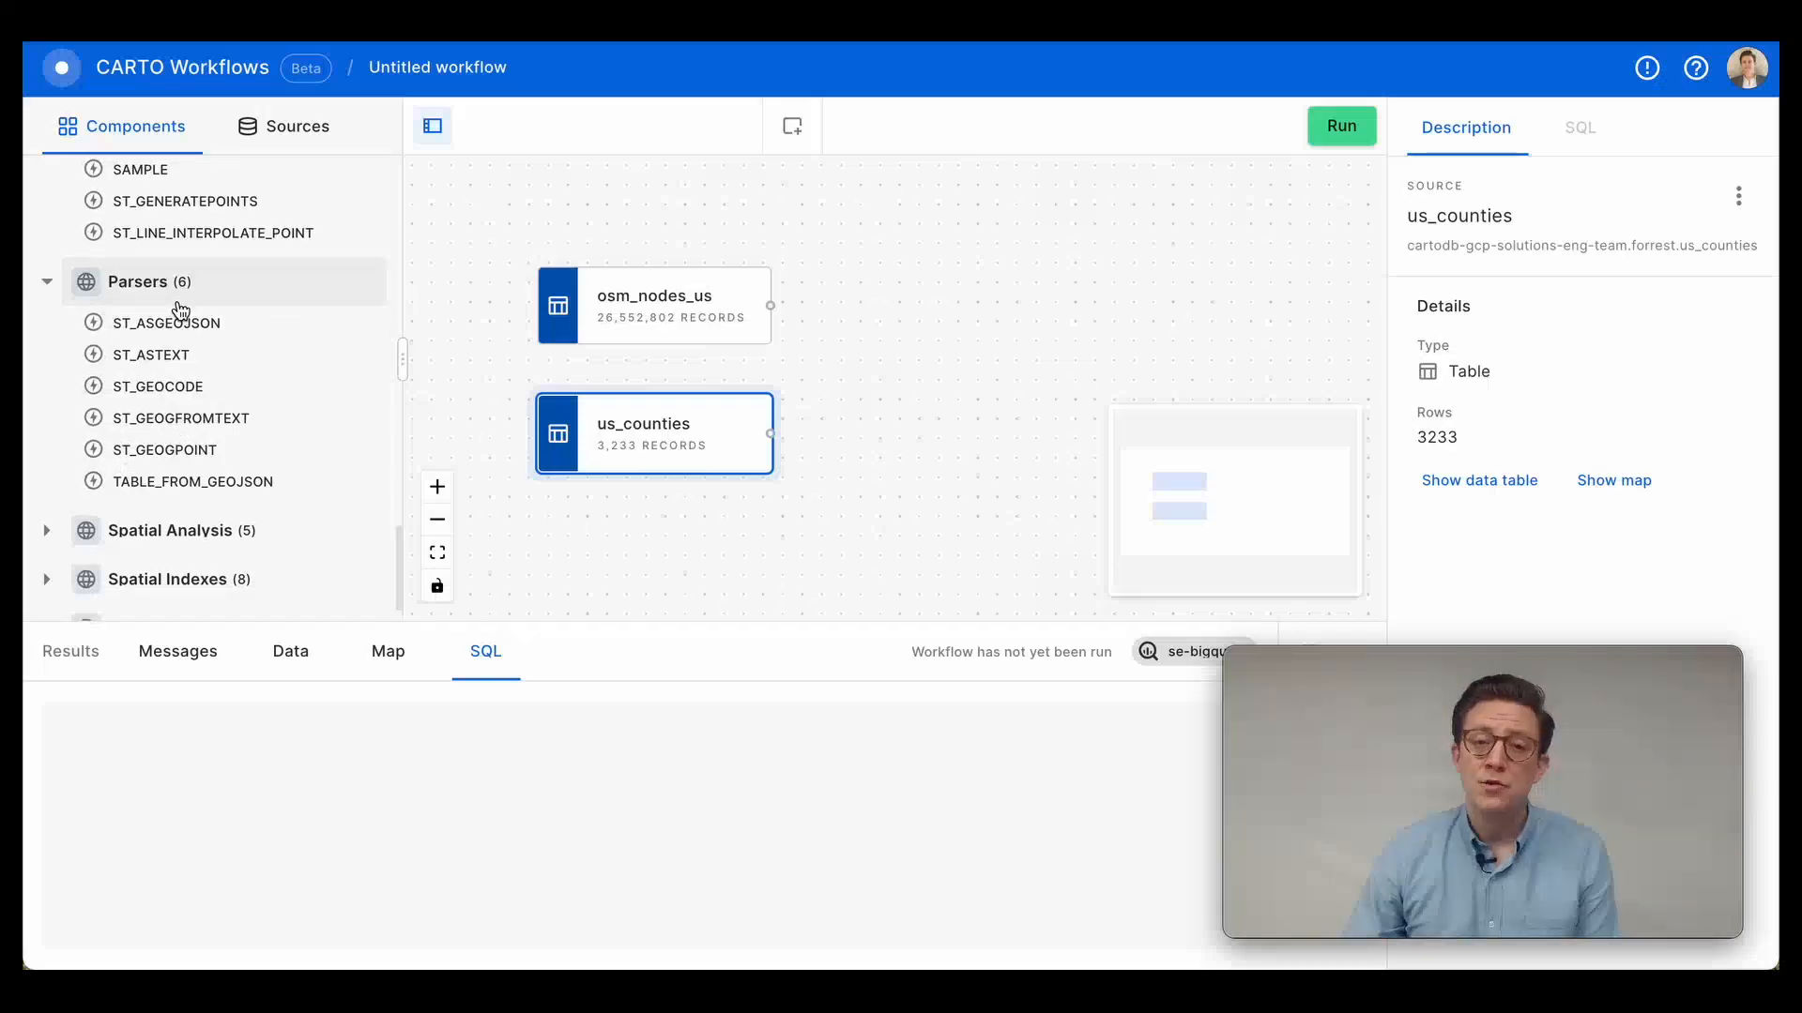
scroll(186, 315, "down", 3)
left_click(192, 322)
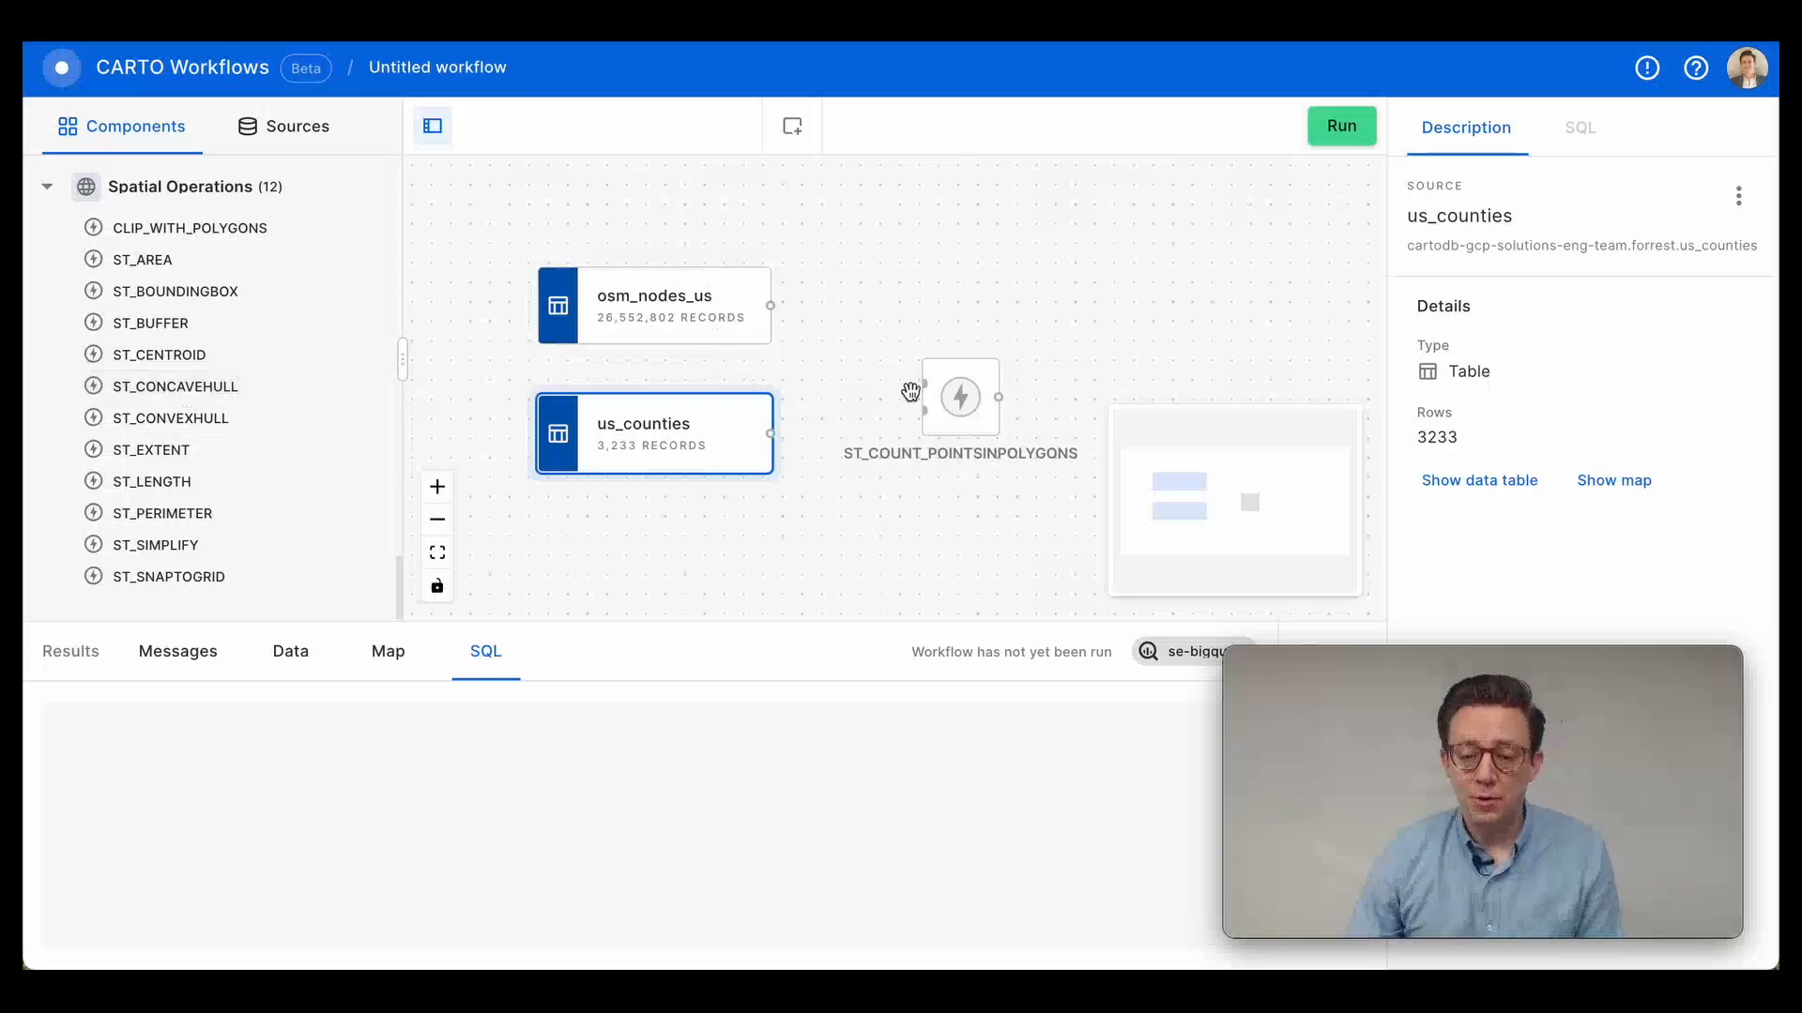
Place the ST_COUNT_POINTSINPOLYGONS component beside the sources and connect osm_nodes_us as its points table and us_counties as its polygons table.
left_click_drag(938, 410, 938, 374)
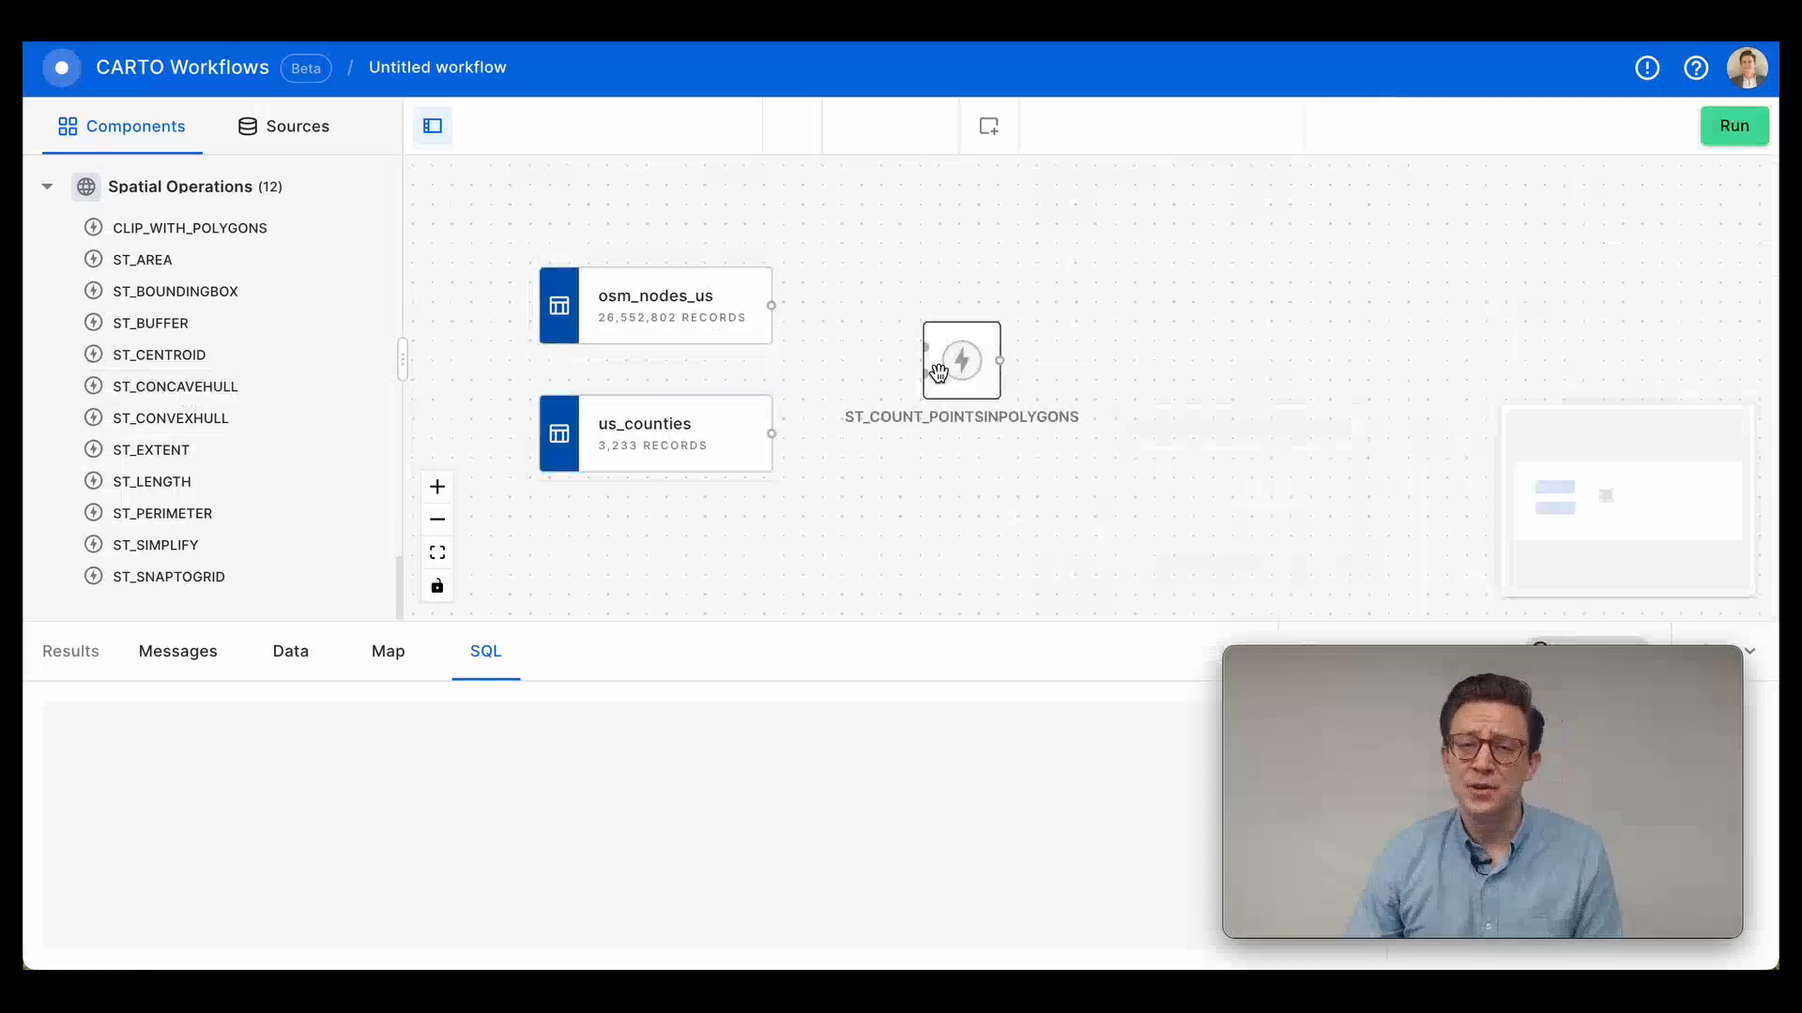
left_click(939, 374)
left_click_drag(771, 305, 923, 346)
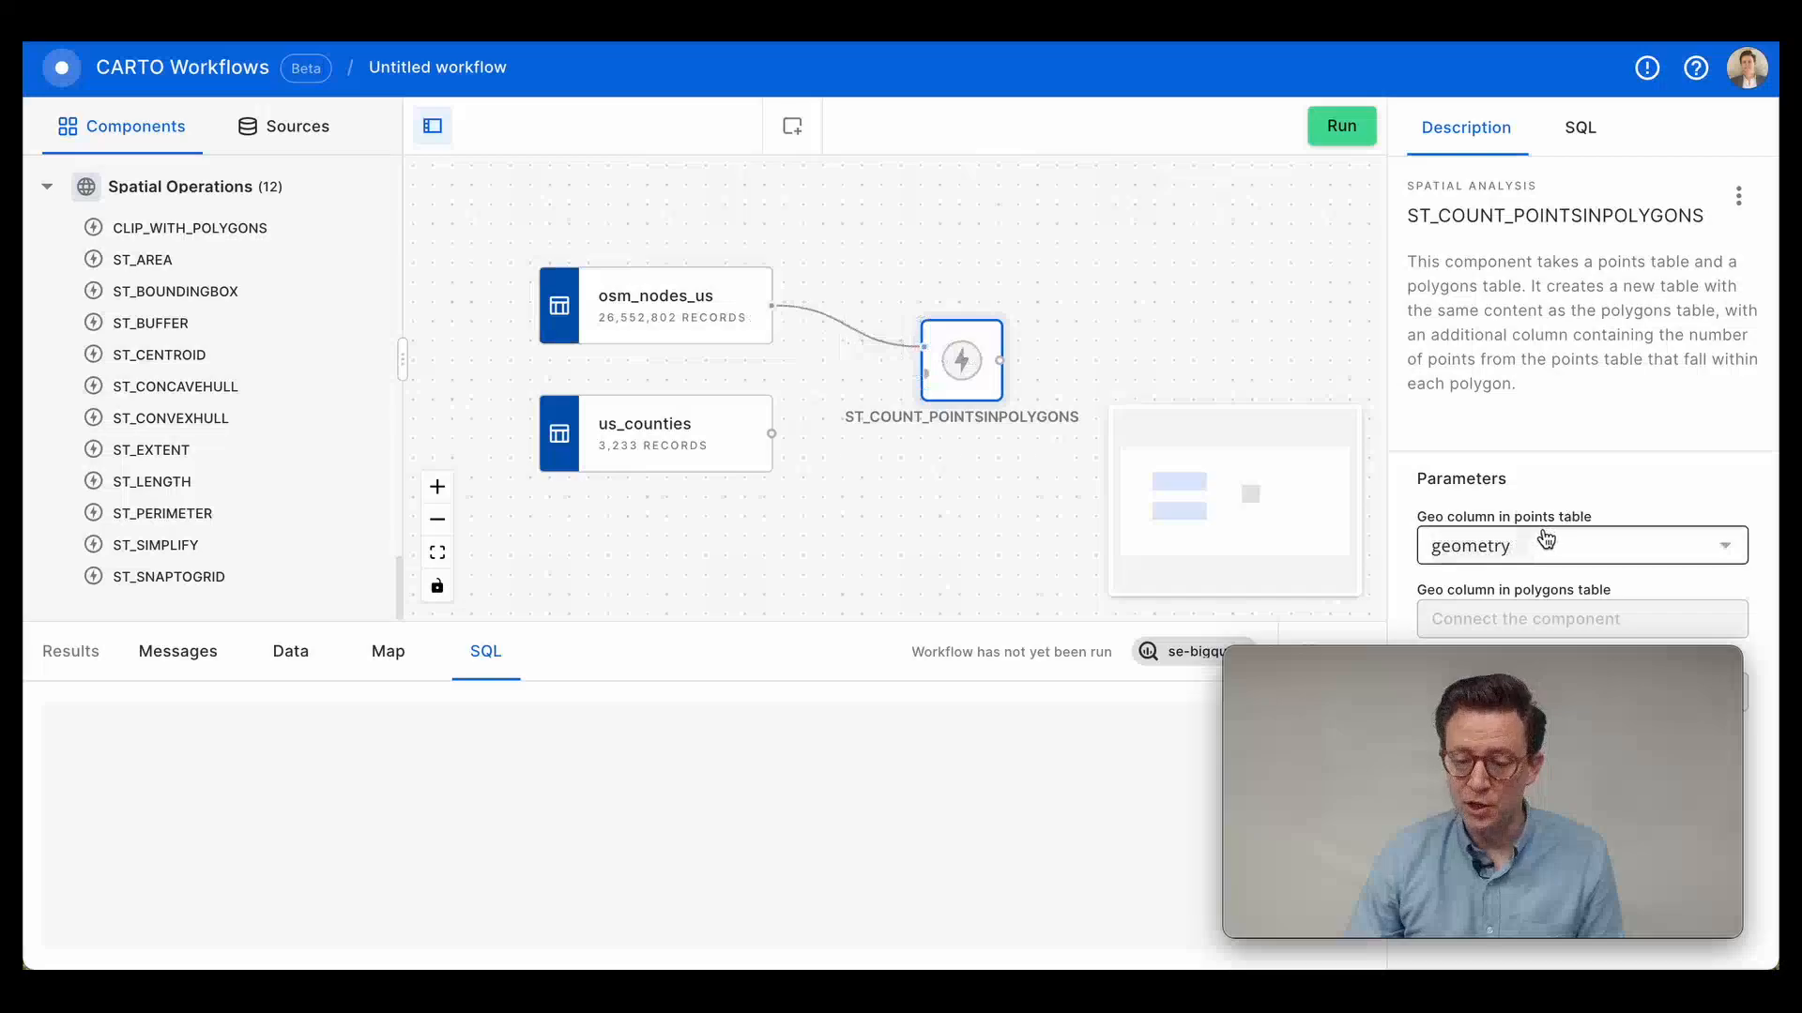
left_click_drag(775, 433, 923, 375)
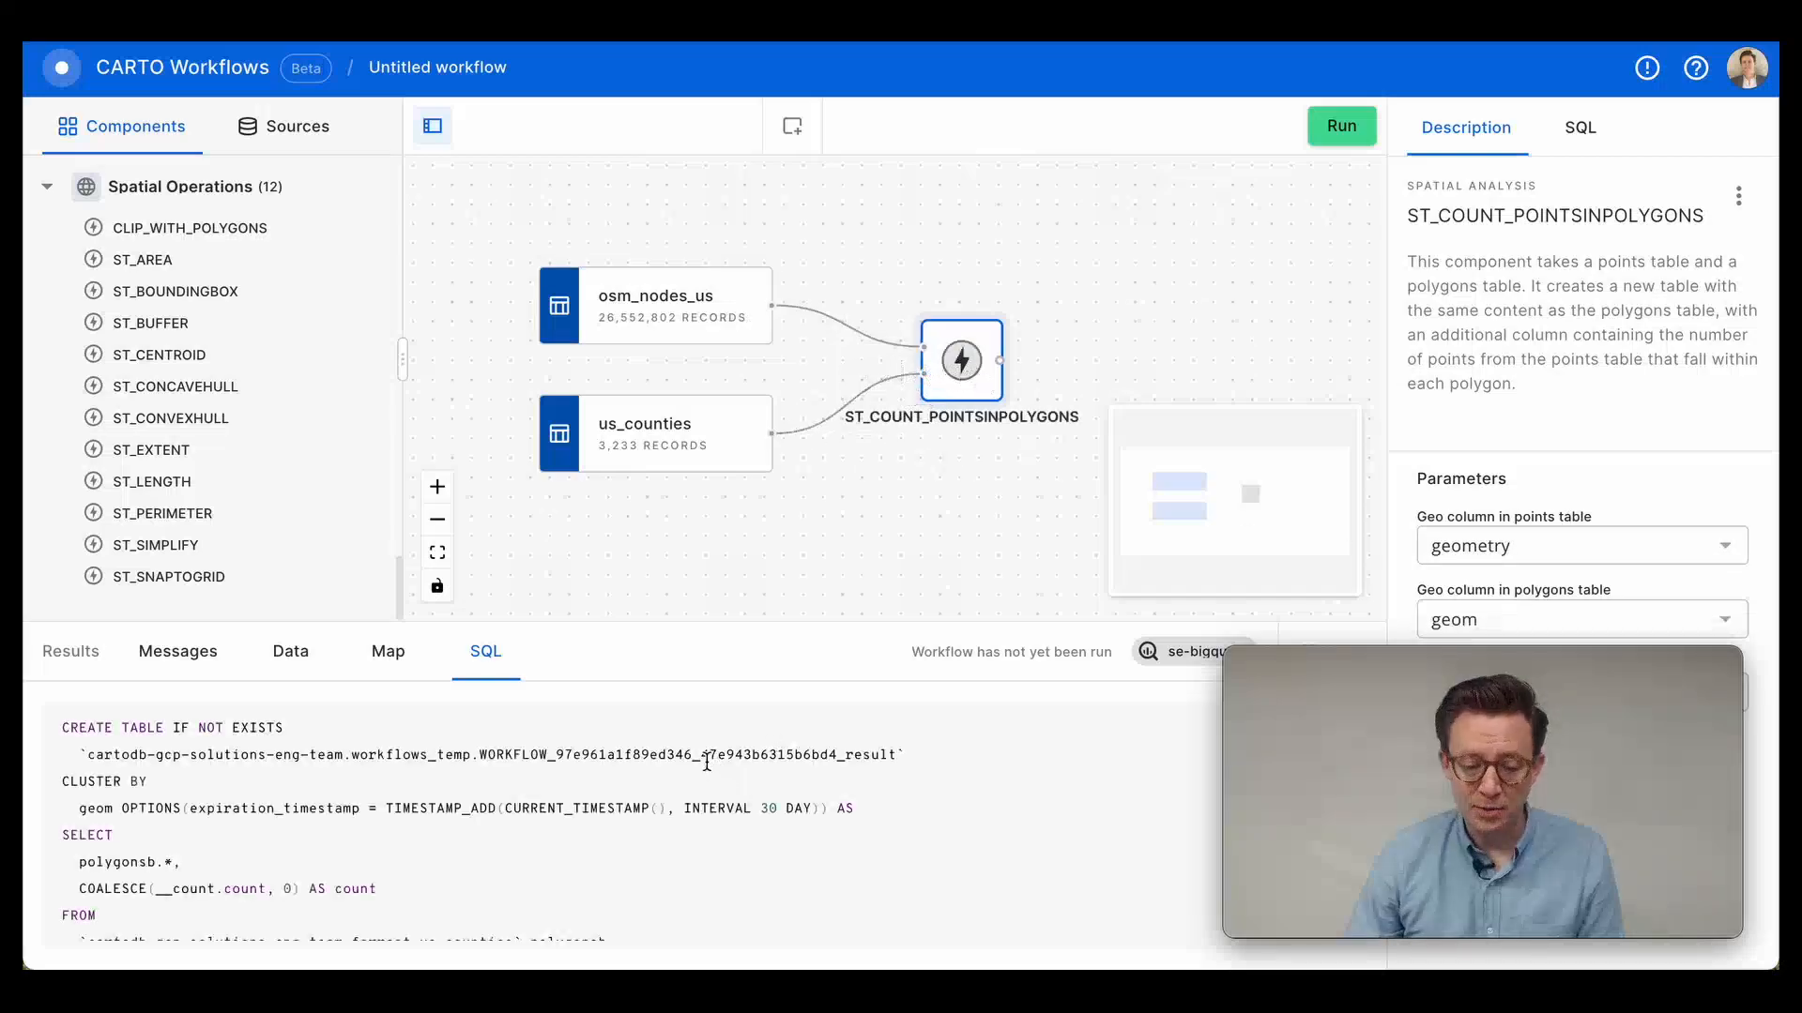
Run the workflow and show the ST_COUNT_POINTSINPOLYGONS result on the map.
left_click(671, 786)
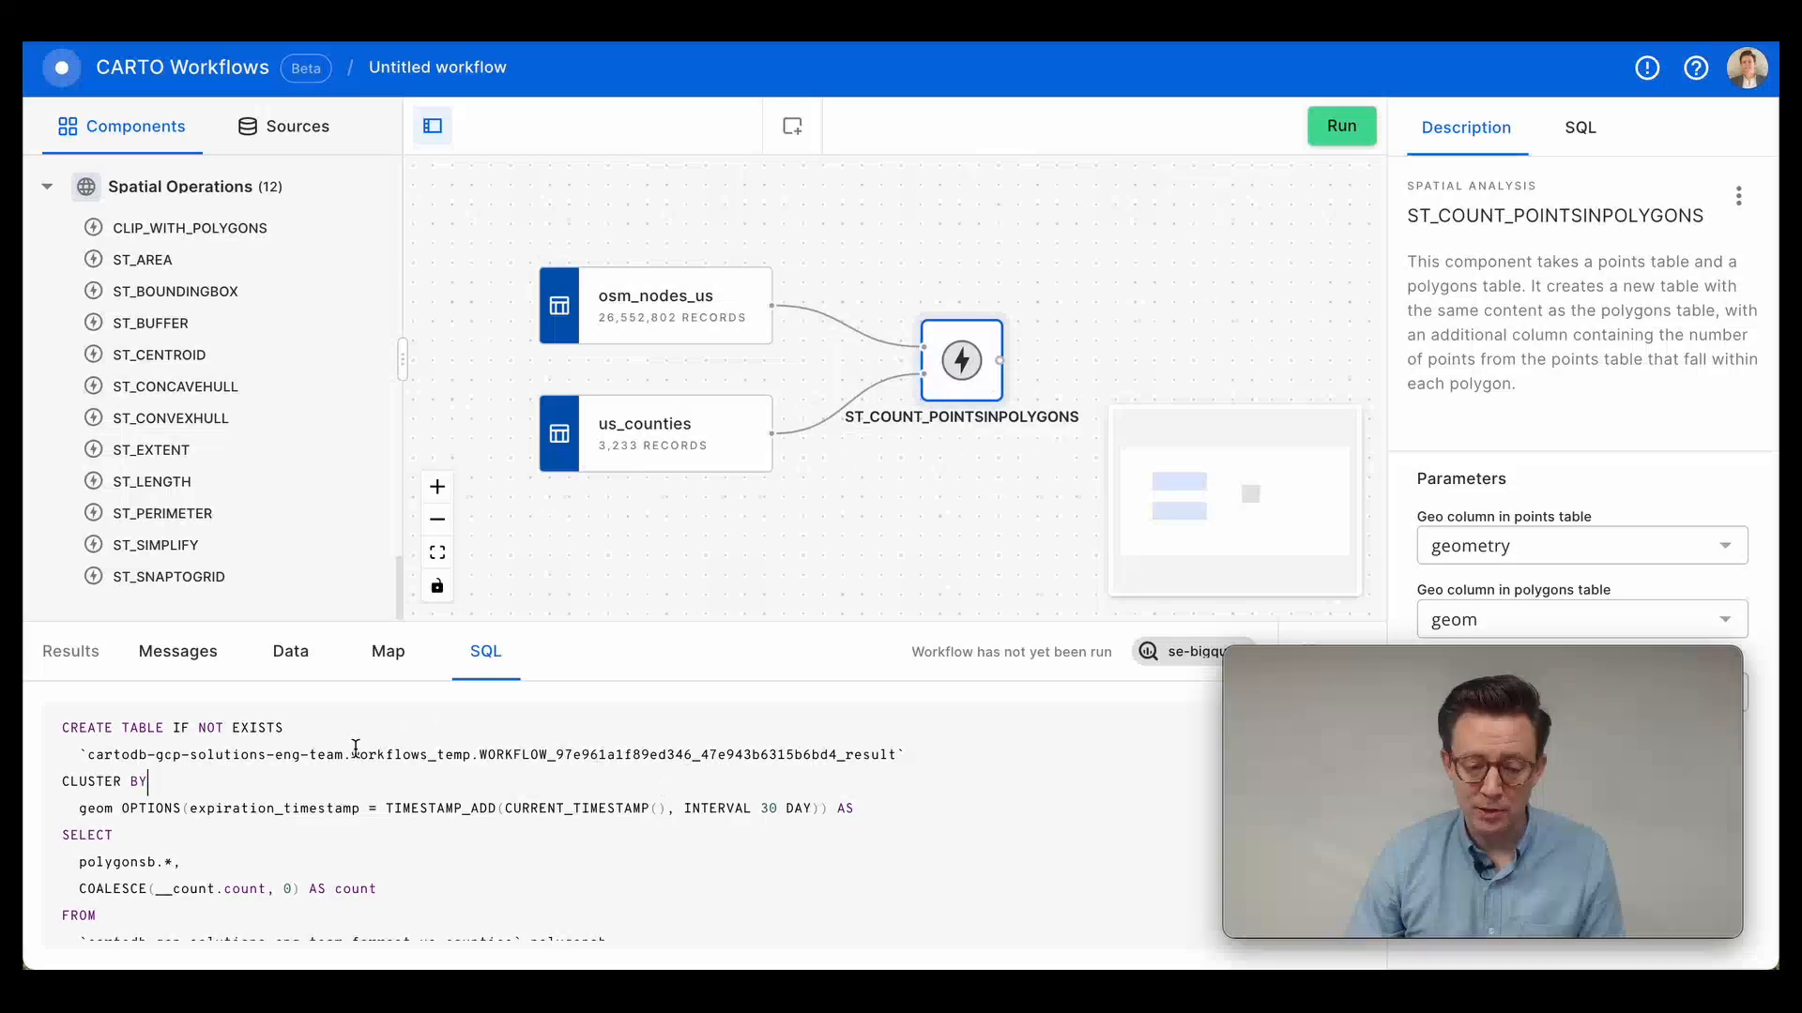
left_click(1342, 131)
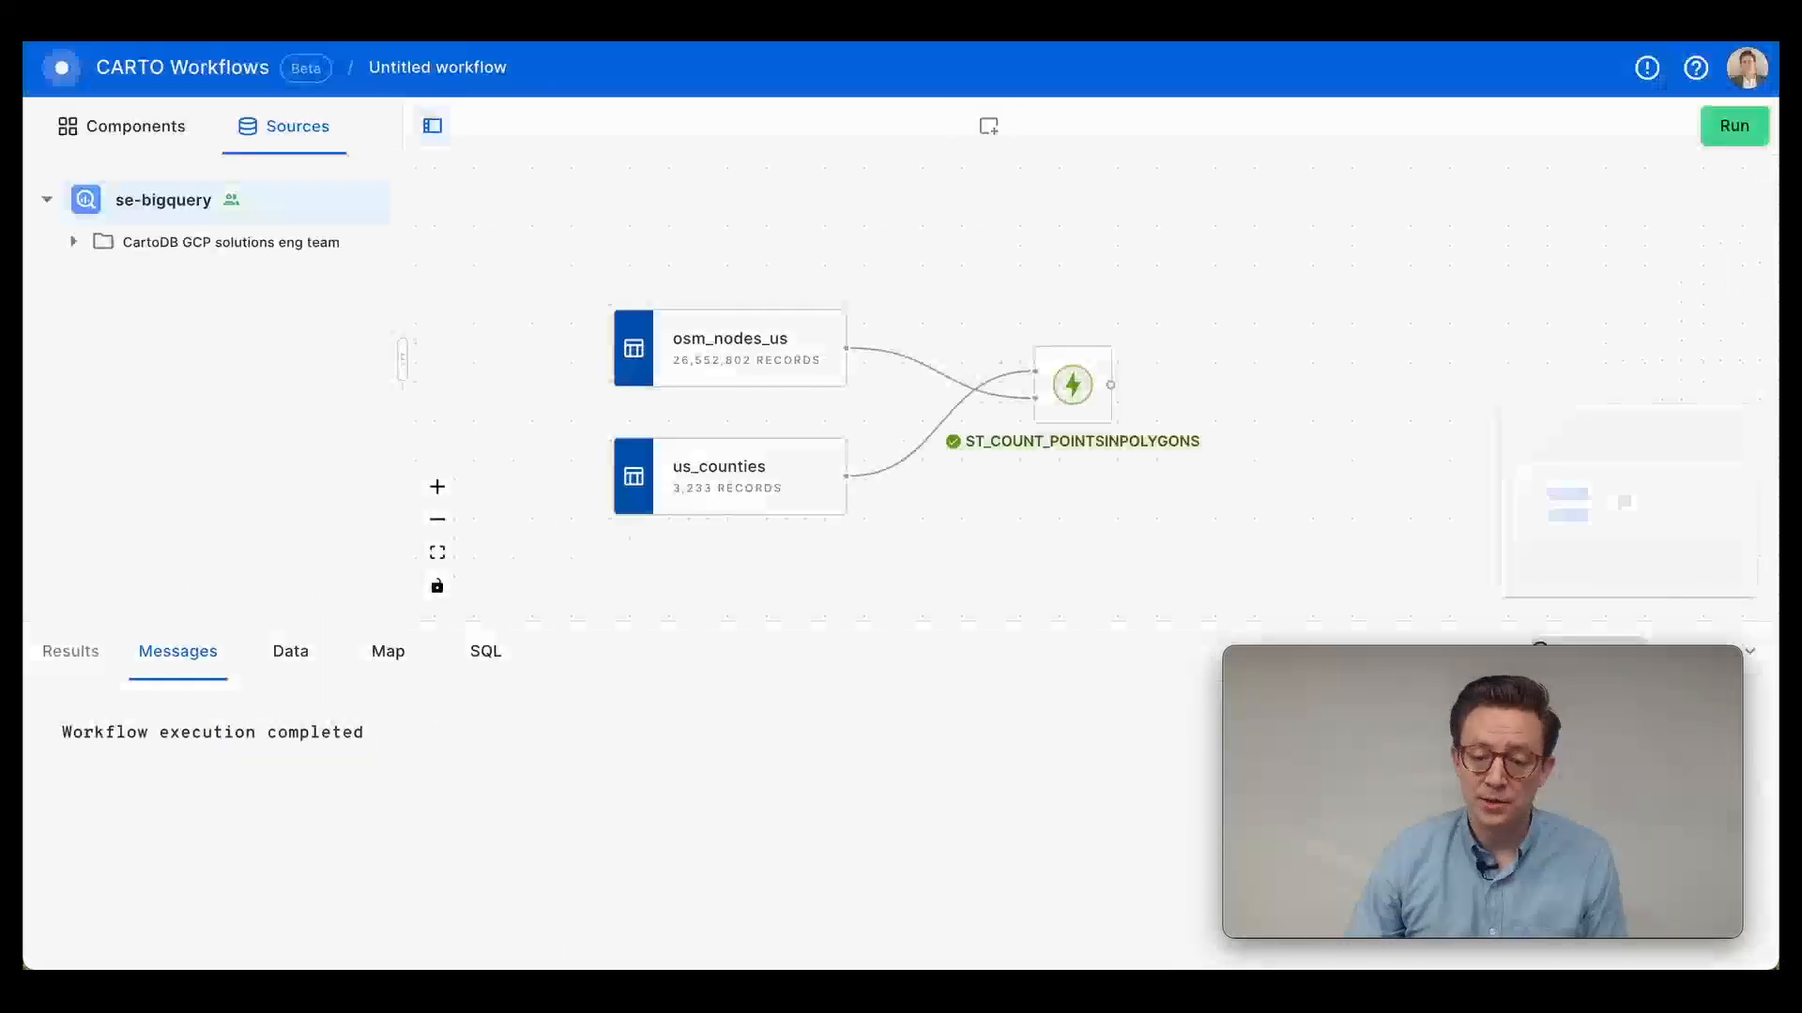
left_click(1053, 379)
left_click(388, 651)
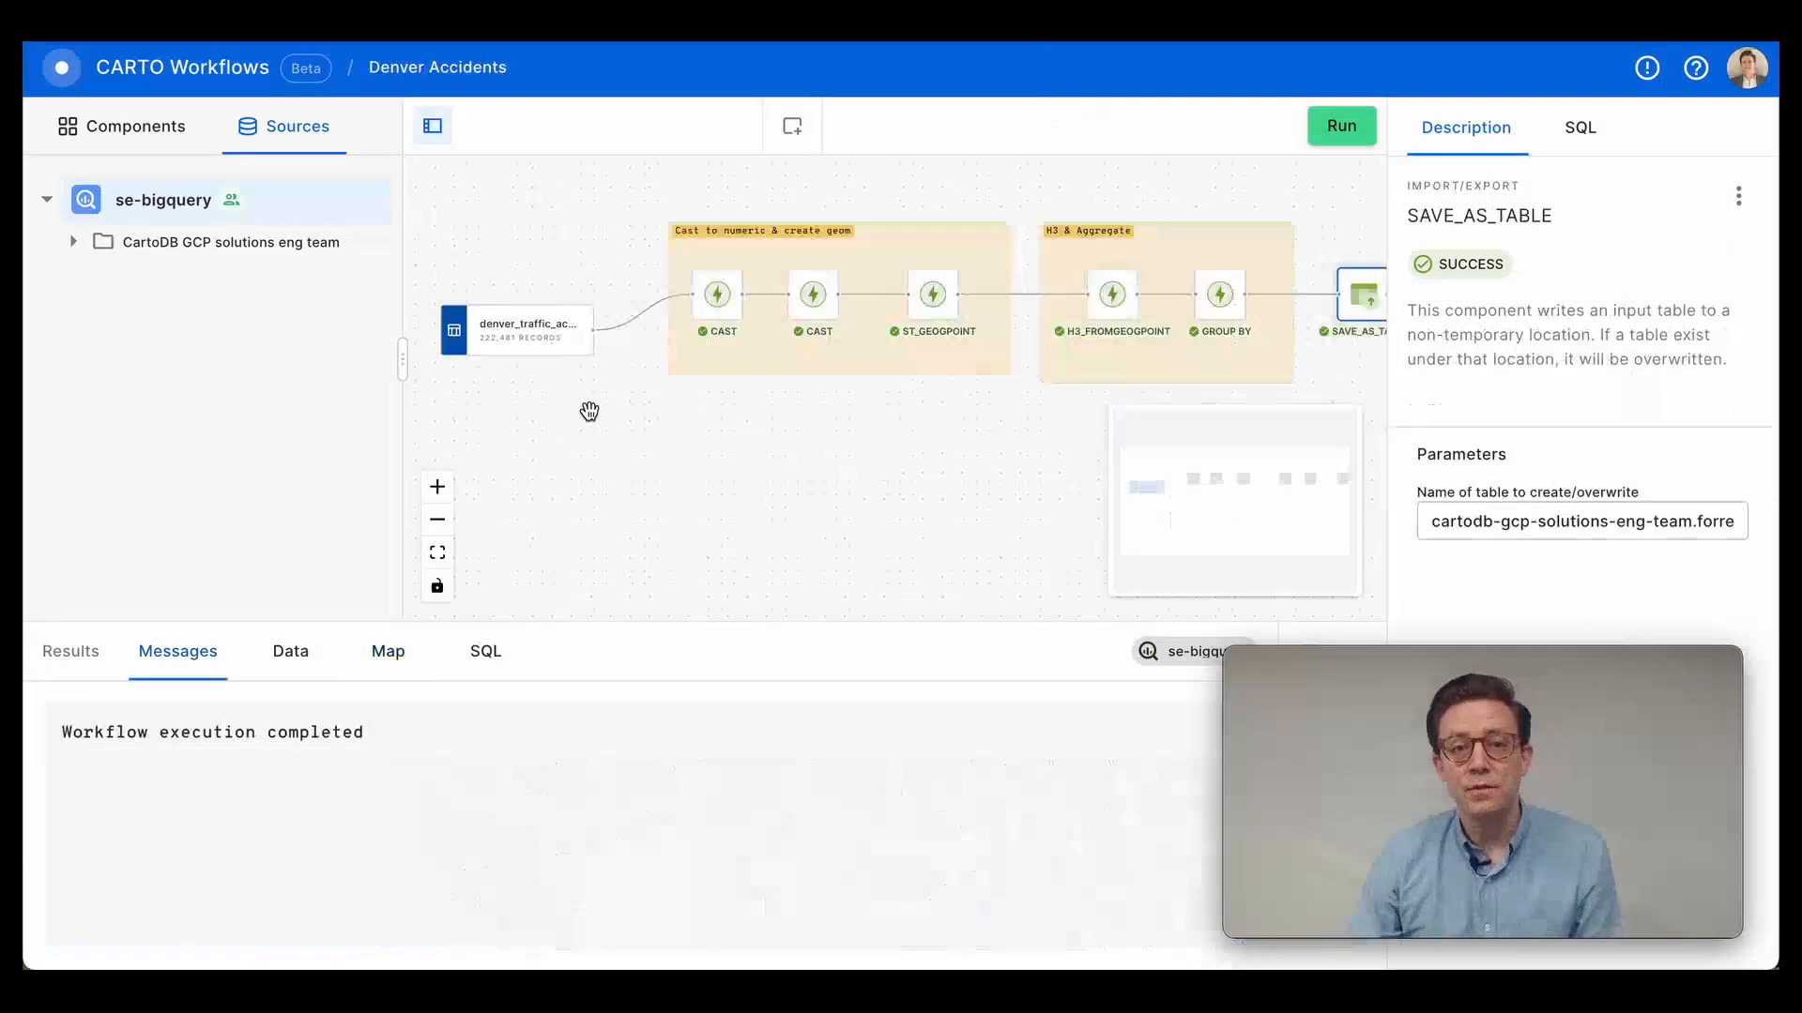
Review the Denver Accidents workflow's denver_traffic_accidents source, both CAST components and the ST_GEOGPOINT component with their parameters and data.
left_click(540, 341)
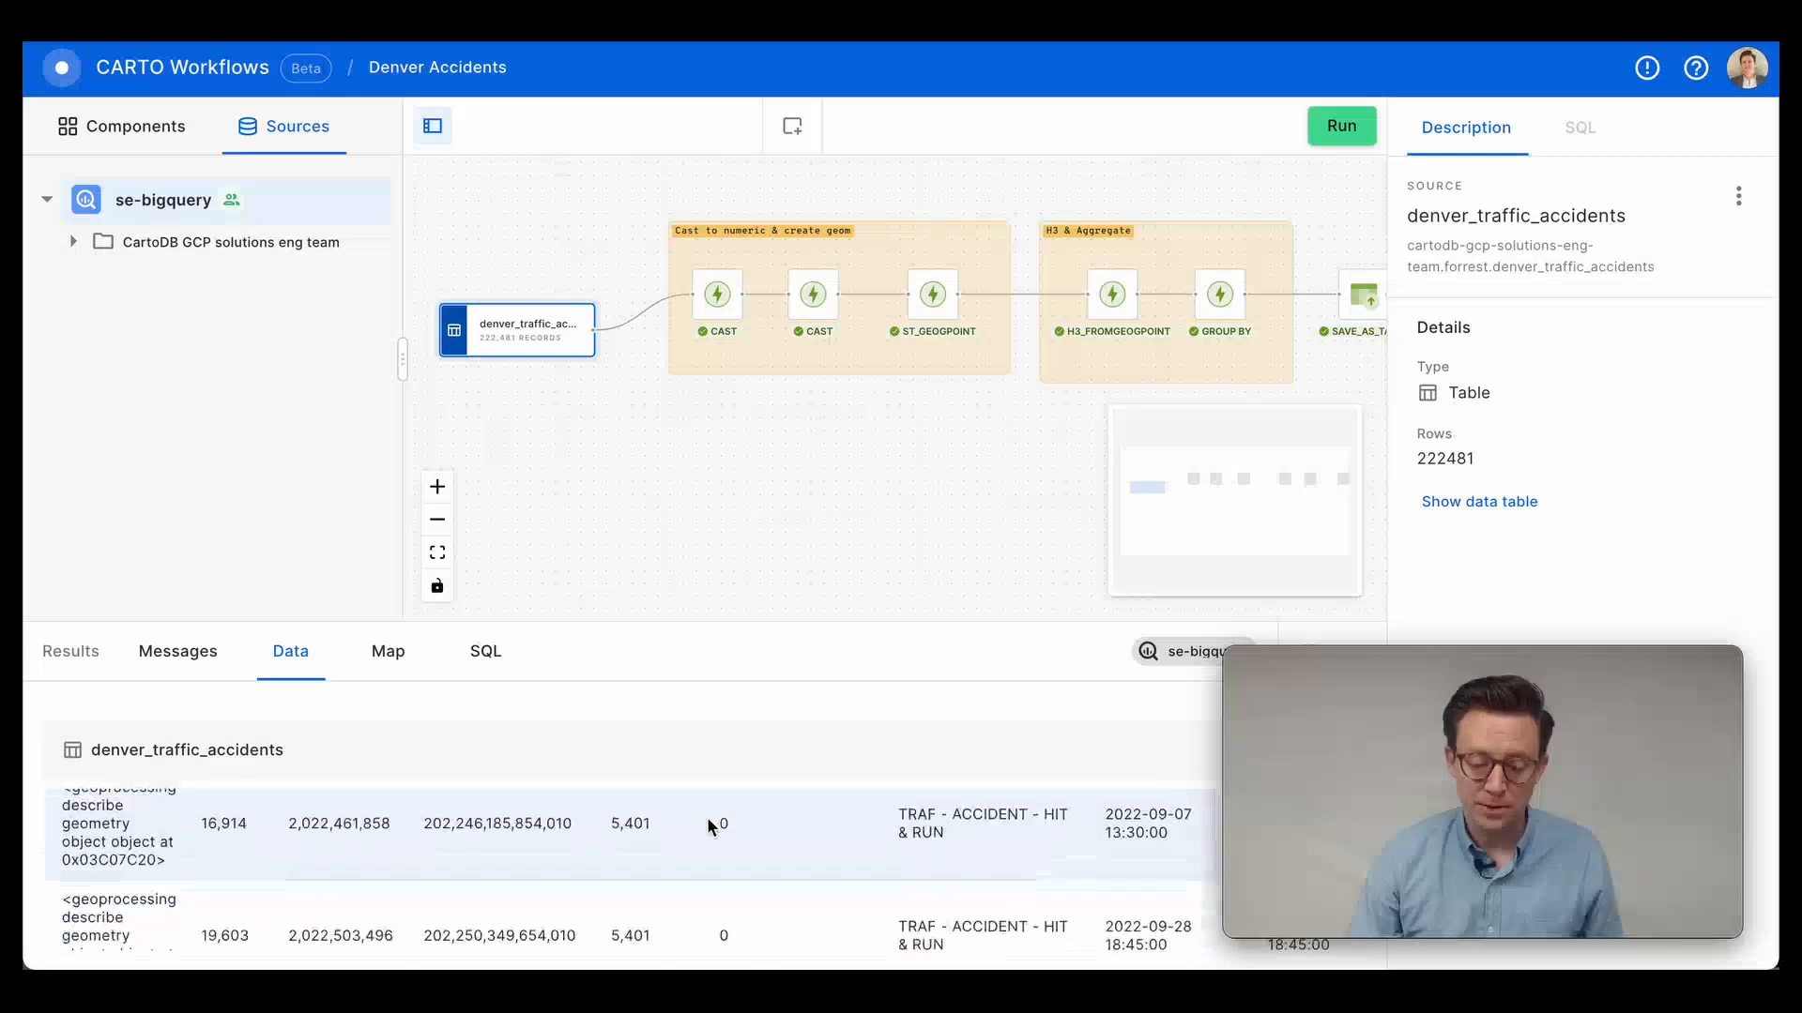
left_click(717, 295)
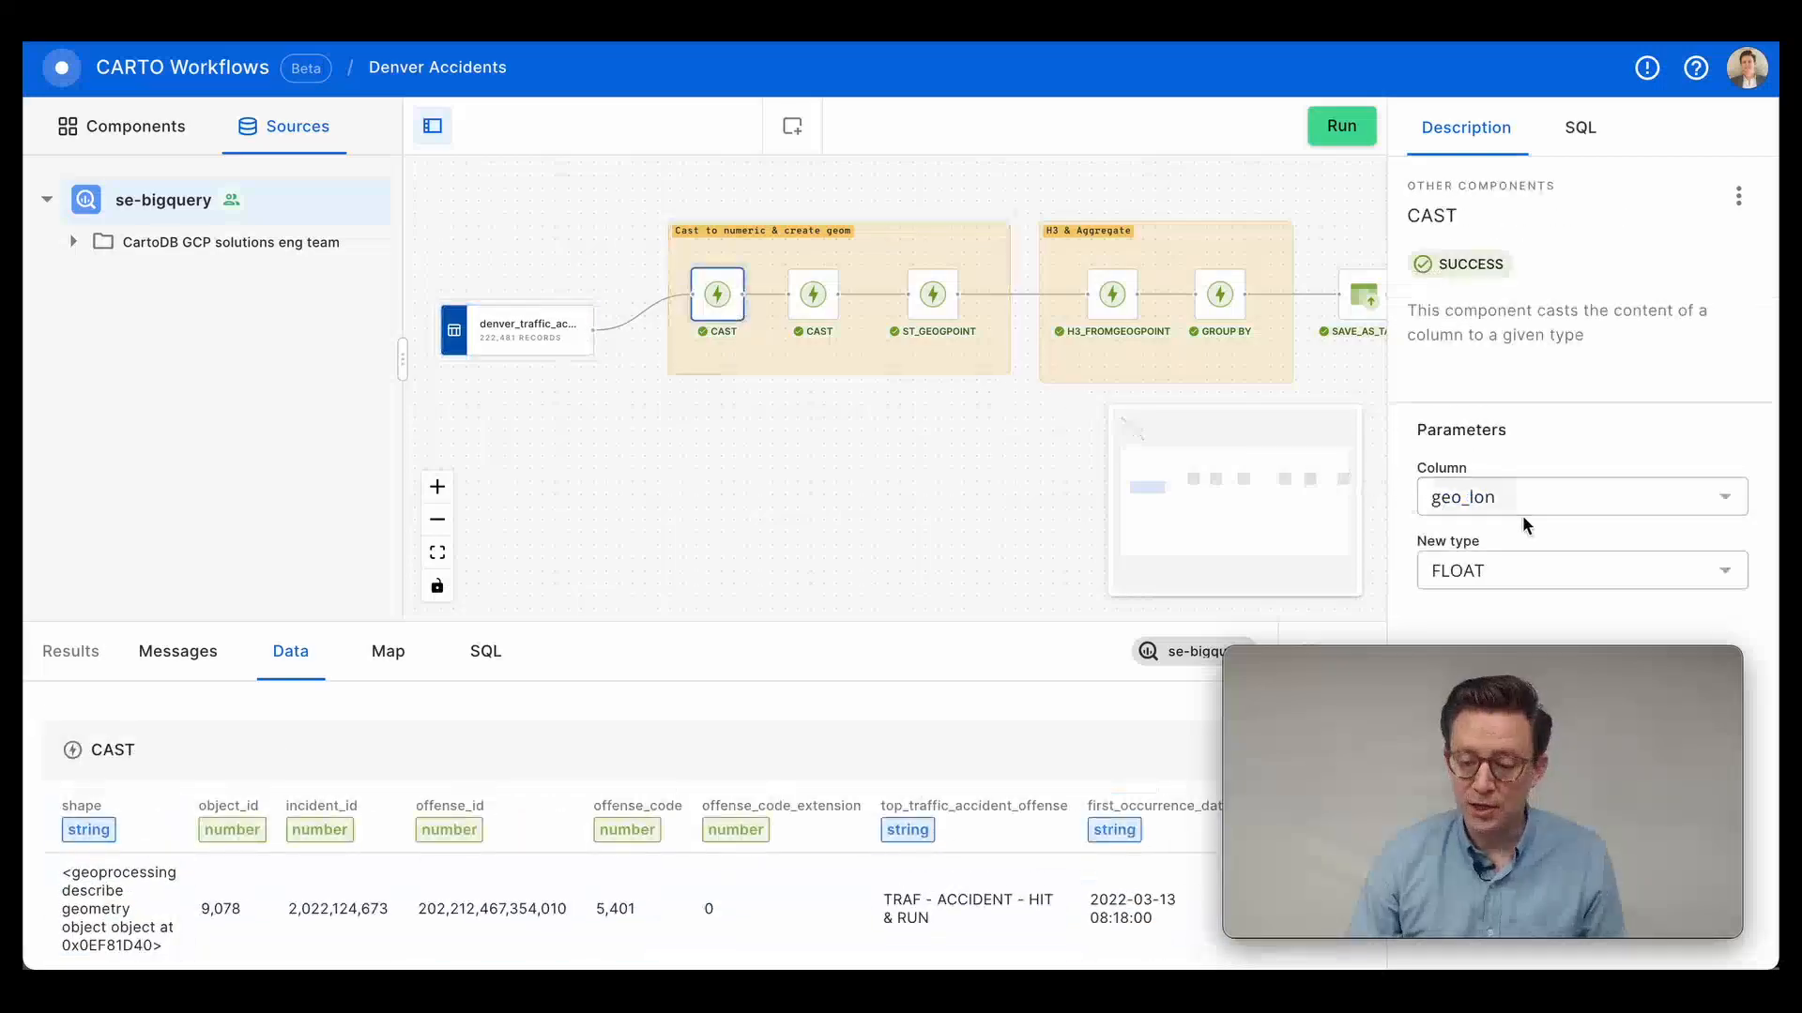
left_click(813, 295)
left_click(932, 295)
Examine the H3_FROMGEOGPOINT, GROUP BY and SAVE_AS_TABLE components that aggregate the accidents and save the output.
left_click_drag(820, 439, 696, 444)
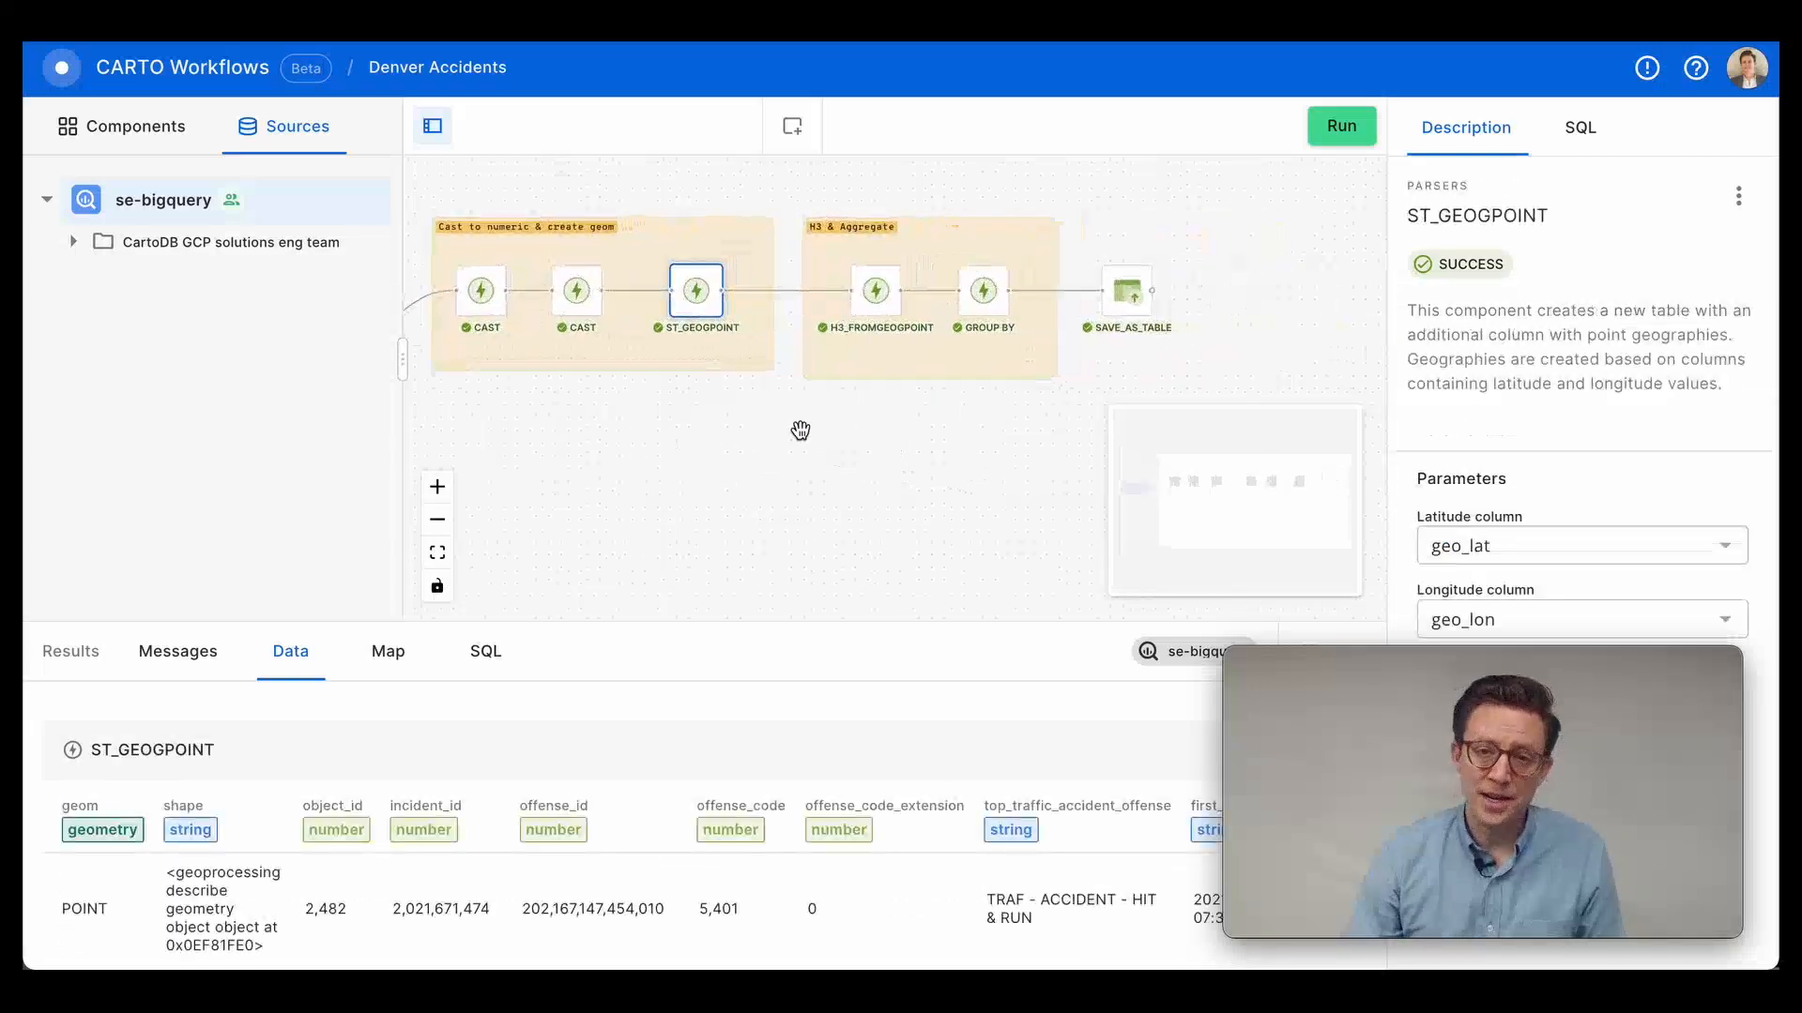
left_click(875, 296)
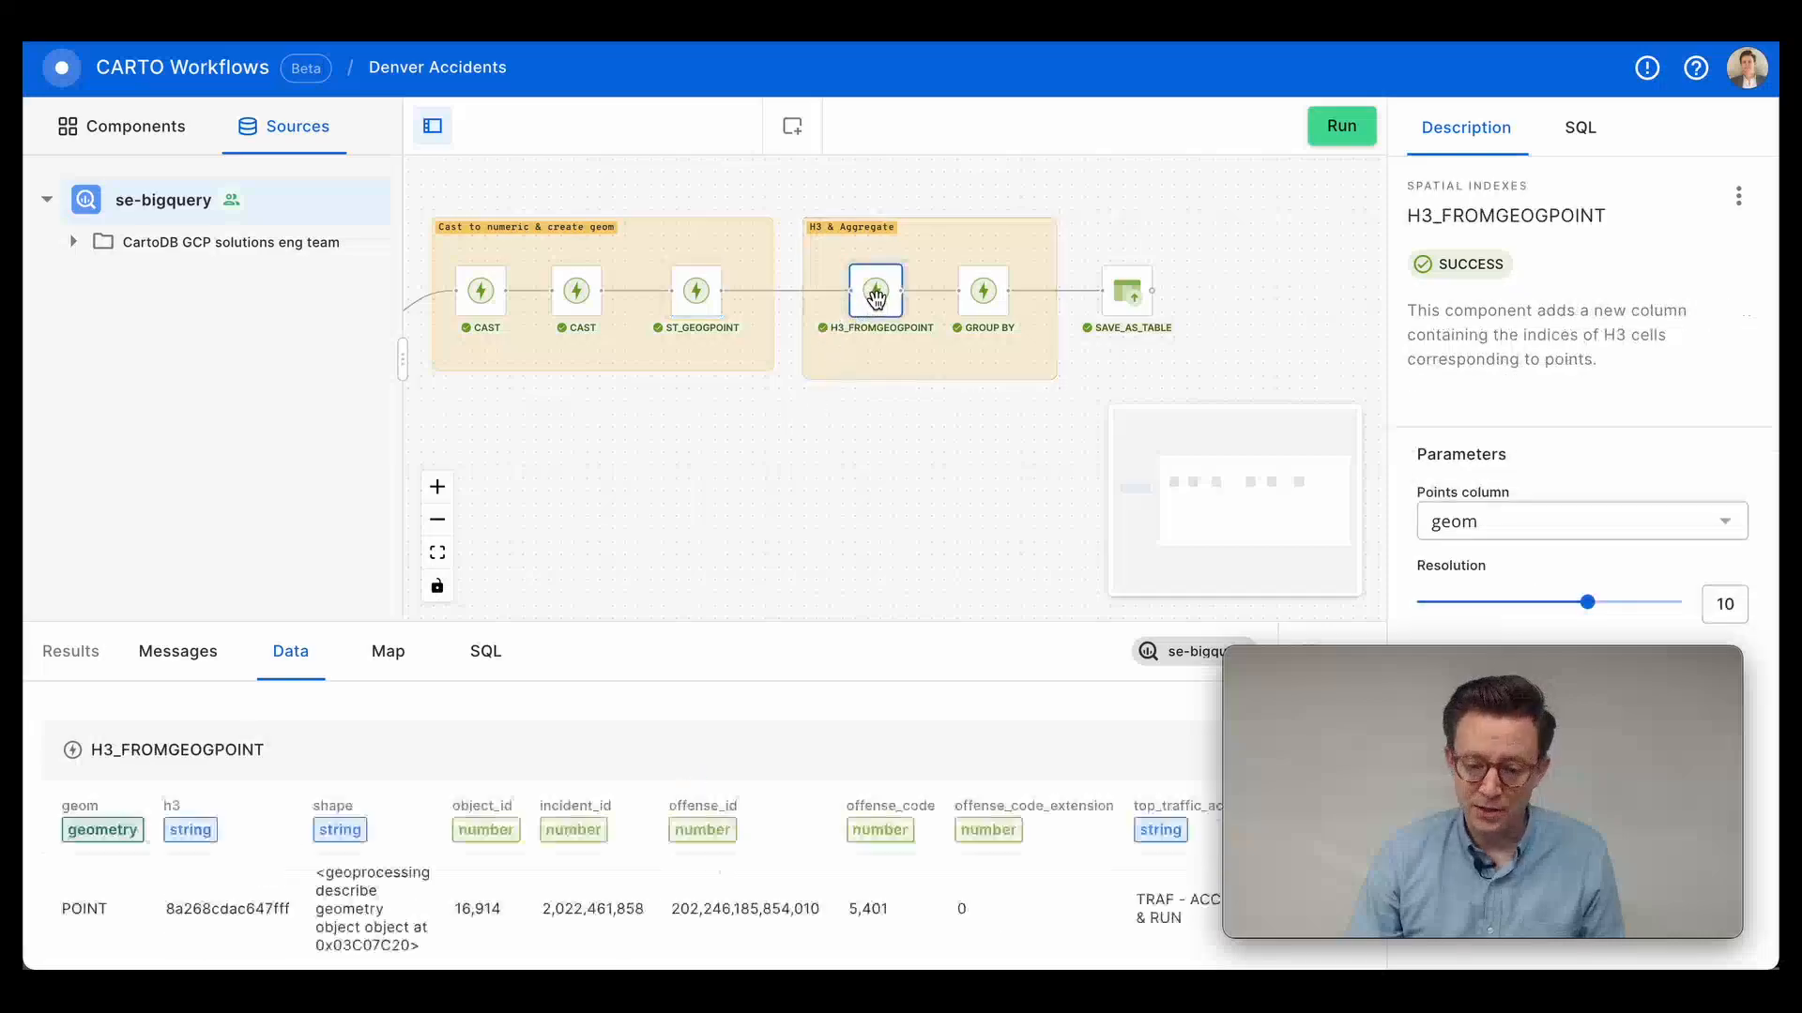
left_click(961, 294)
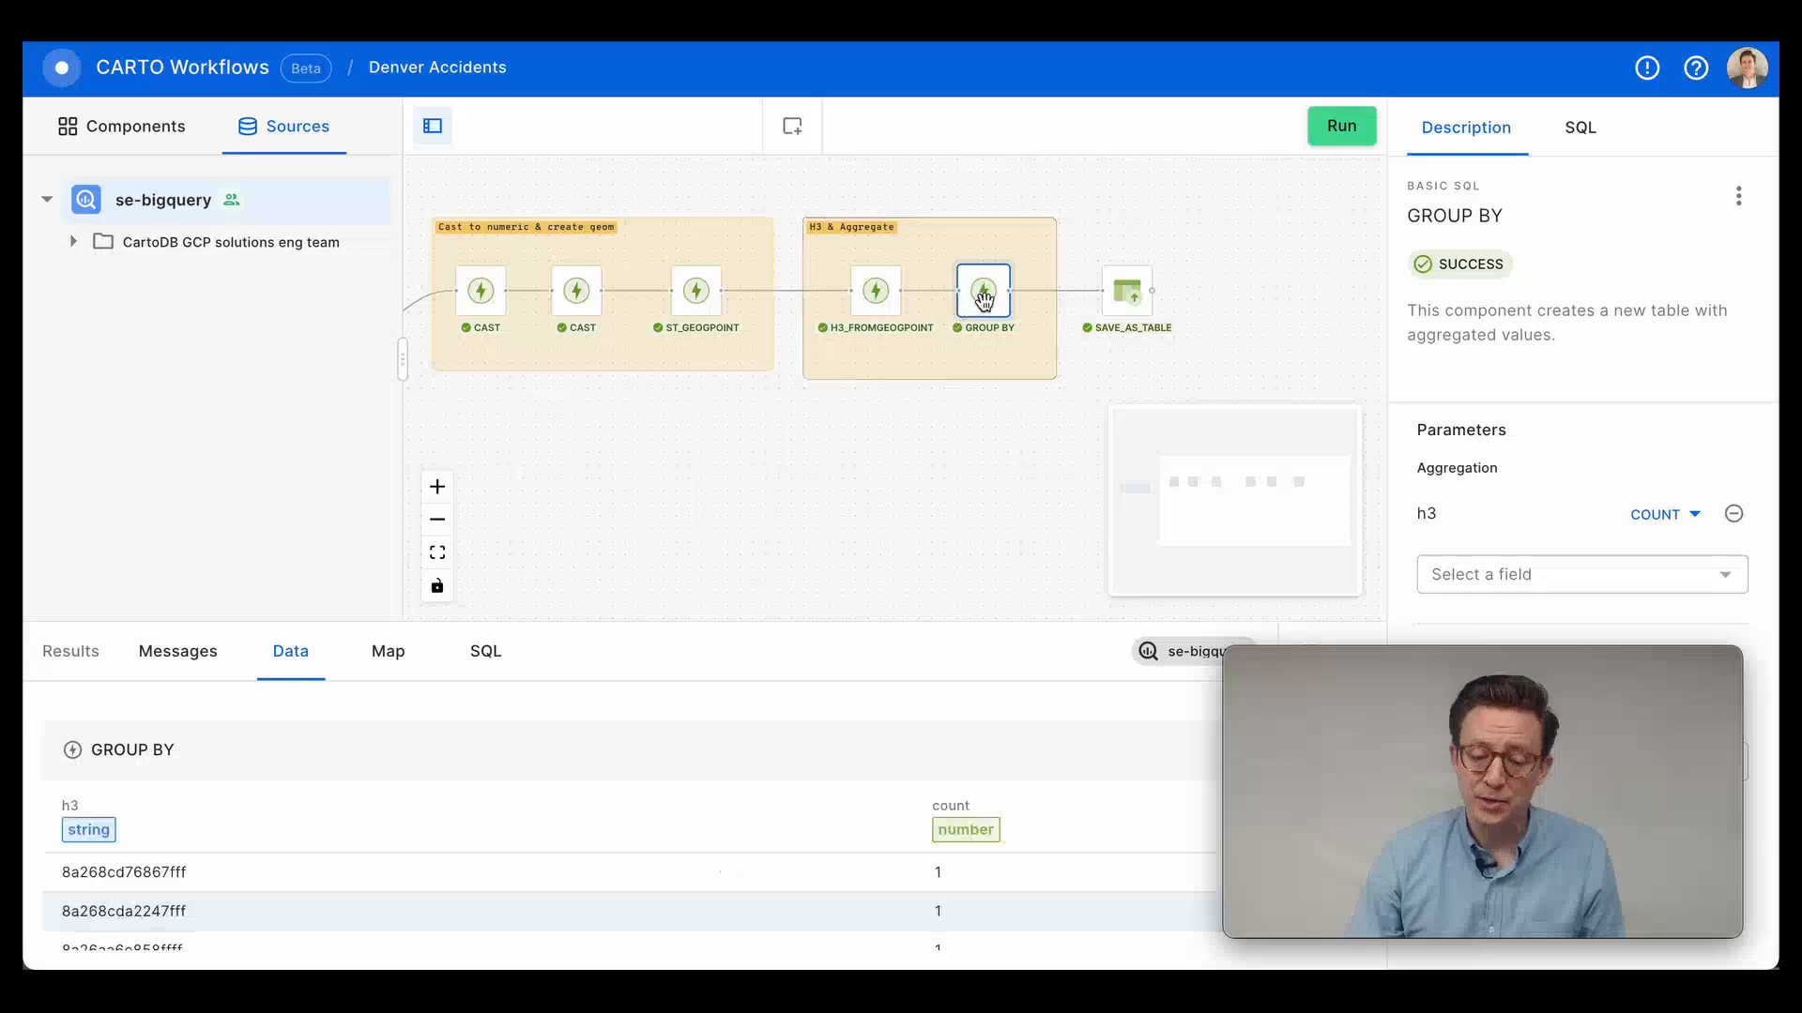
left_click(1126, 298)
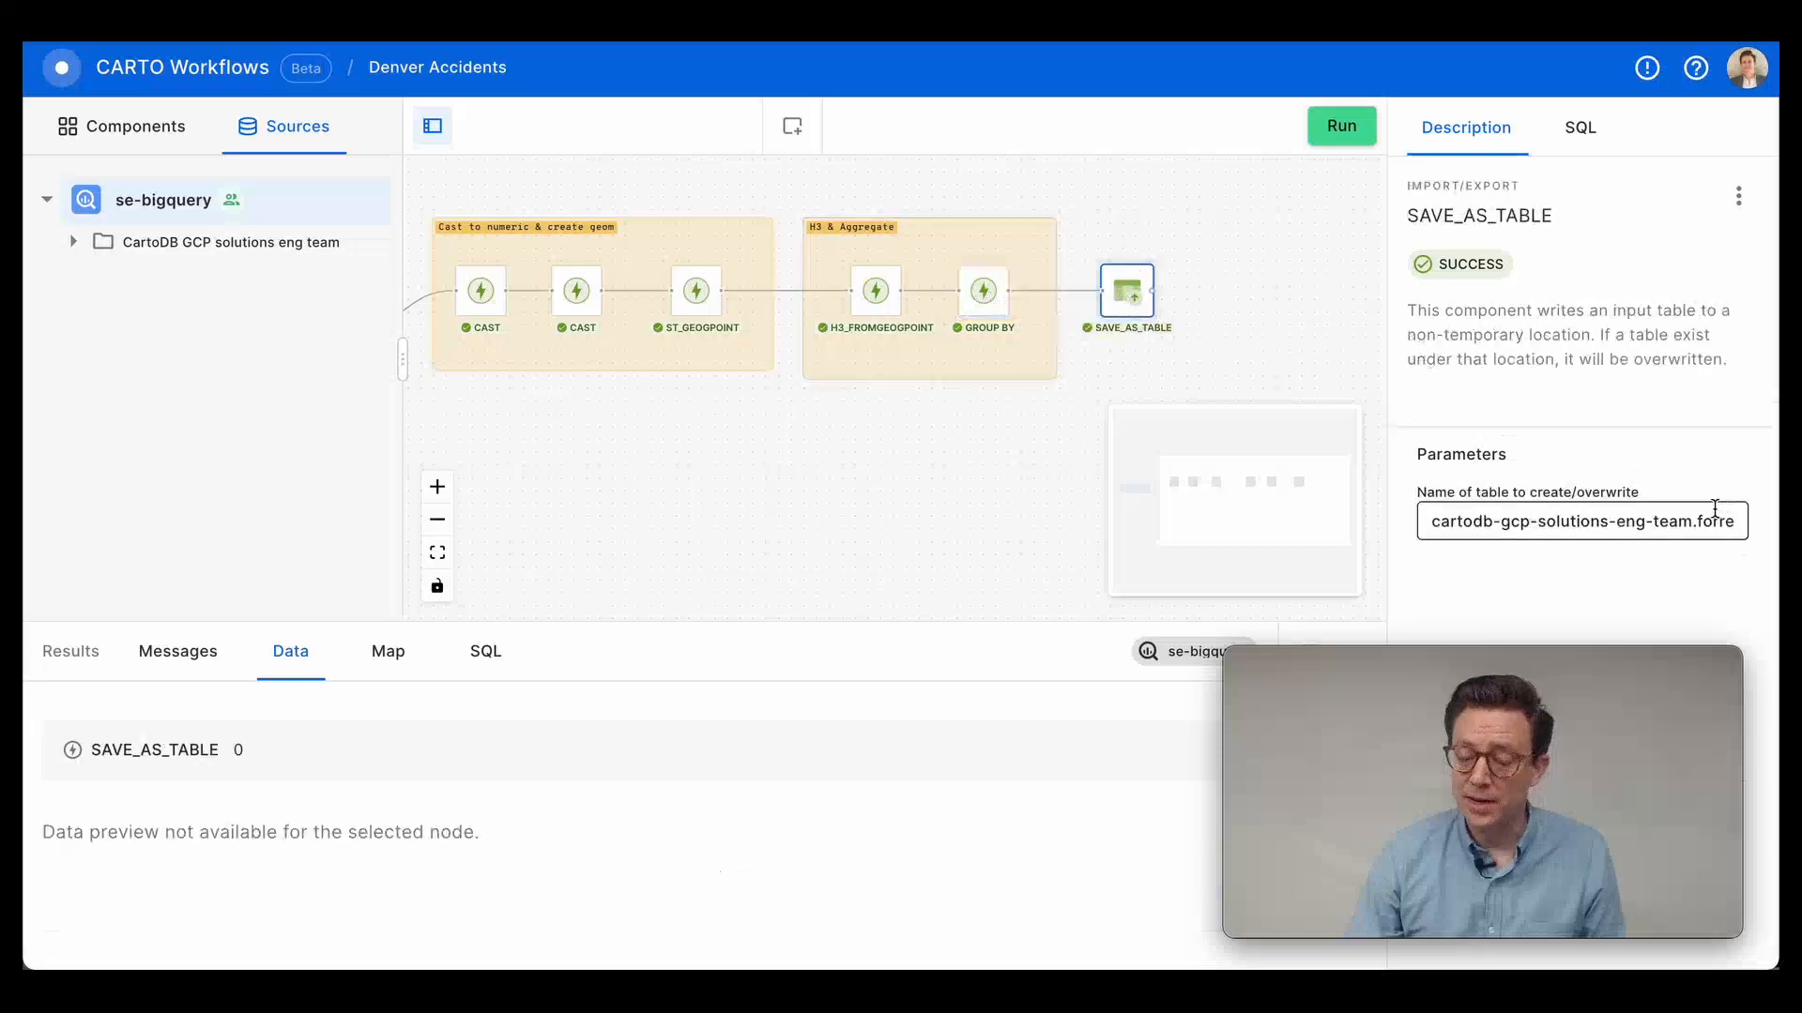
scroll(660, 507, "up", 2)
left_click_drag(787, 465, 744, 507)
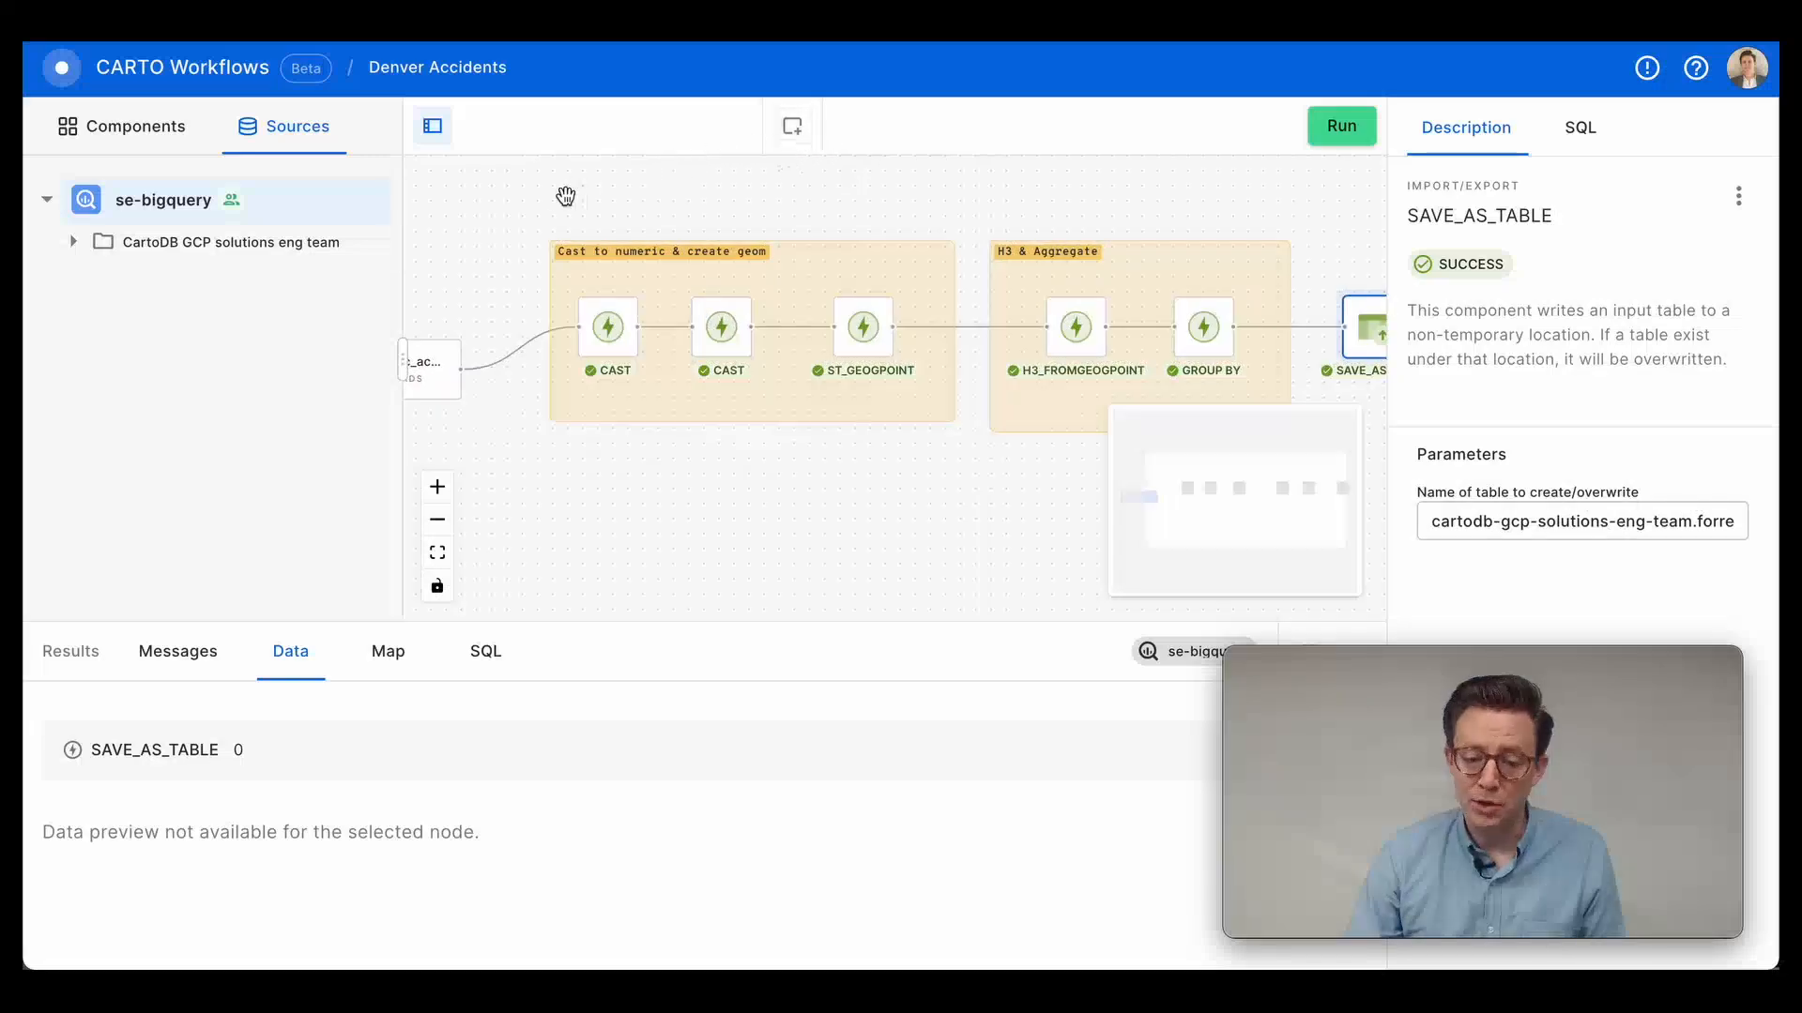
left_click_drag(788, 487, 591, 451)
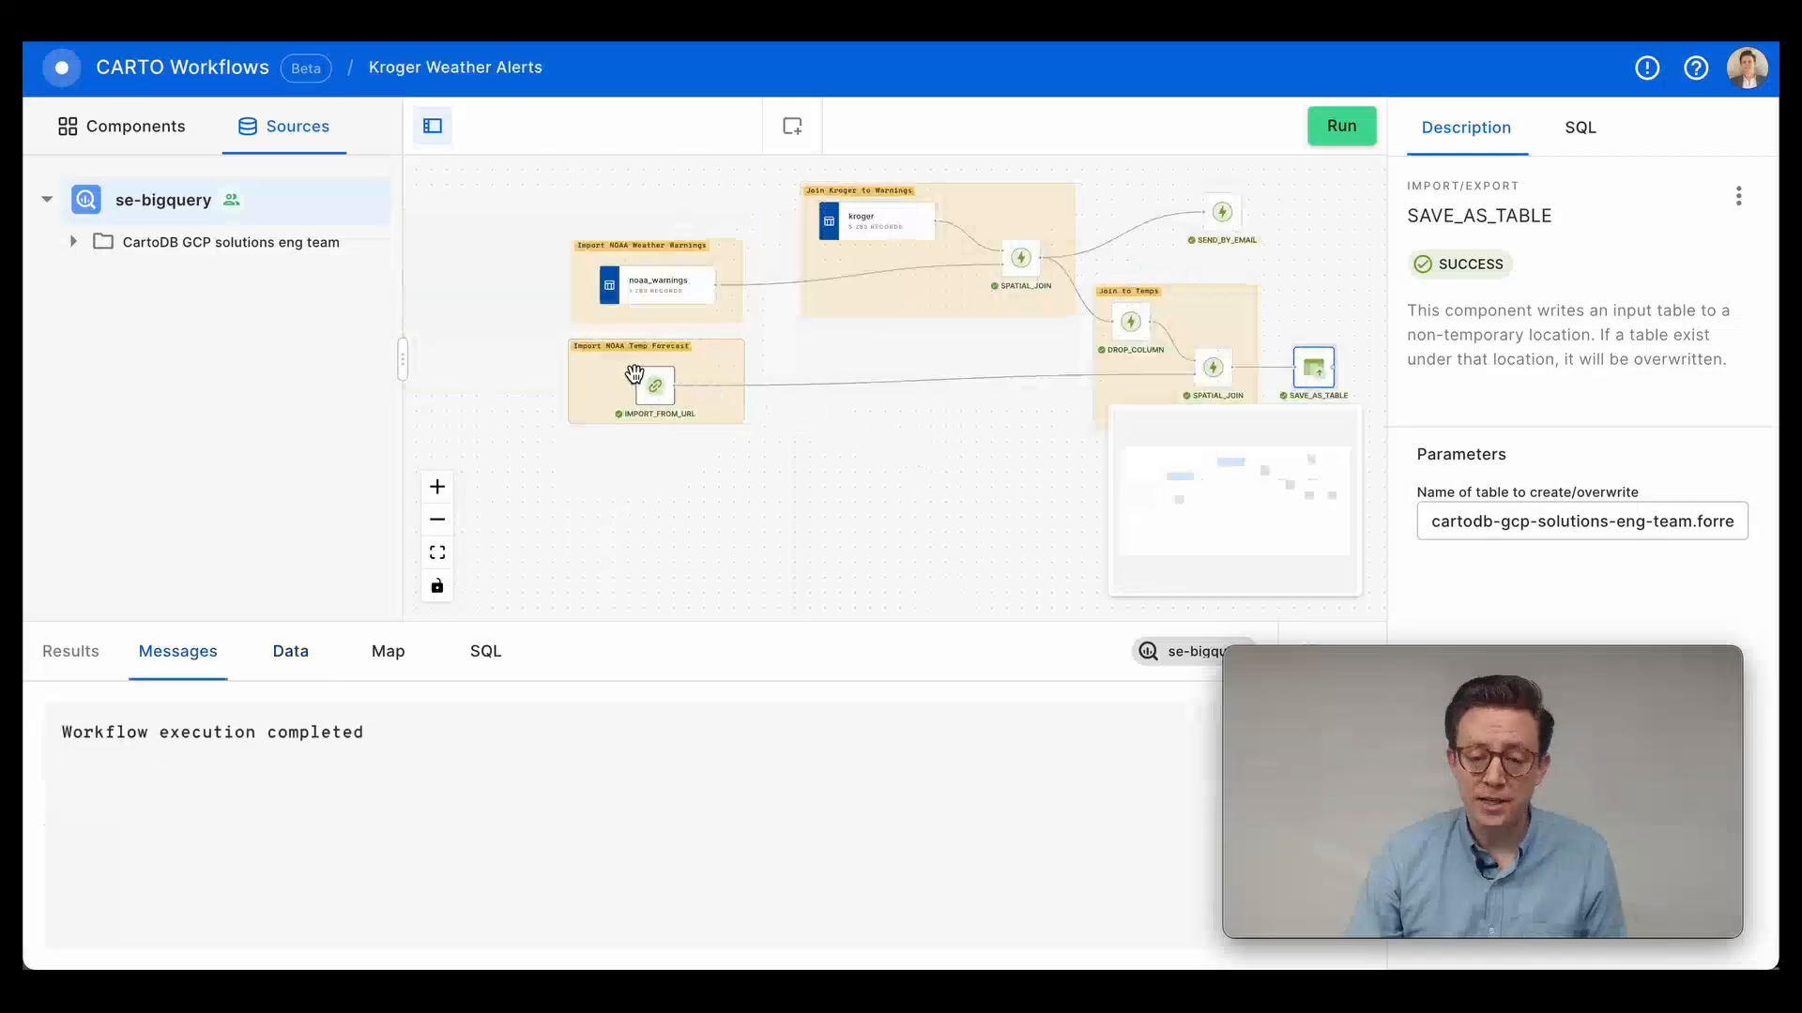
Review the Kroger Weather Alerts workflow from the NOAA imports and kroger source through the spatial joins to its email and table outputs.
scroll(511, 354, "up", 5)
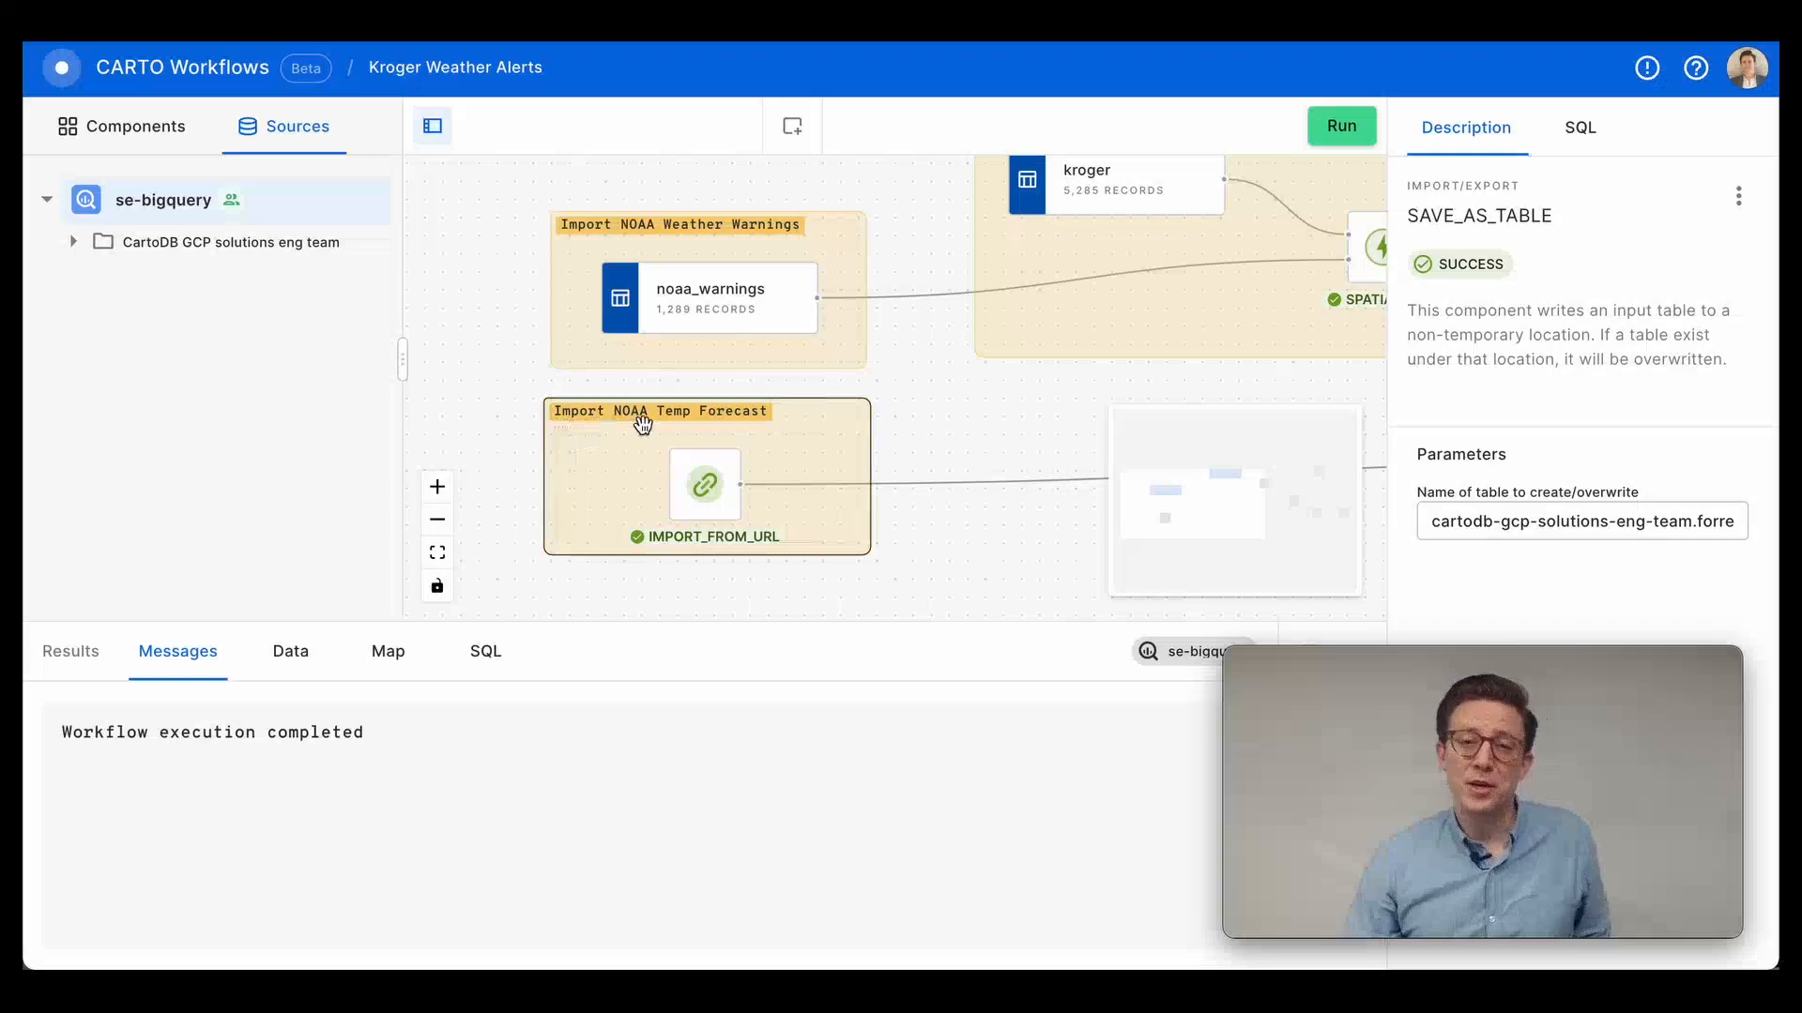
left_click(692, 478)
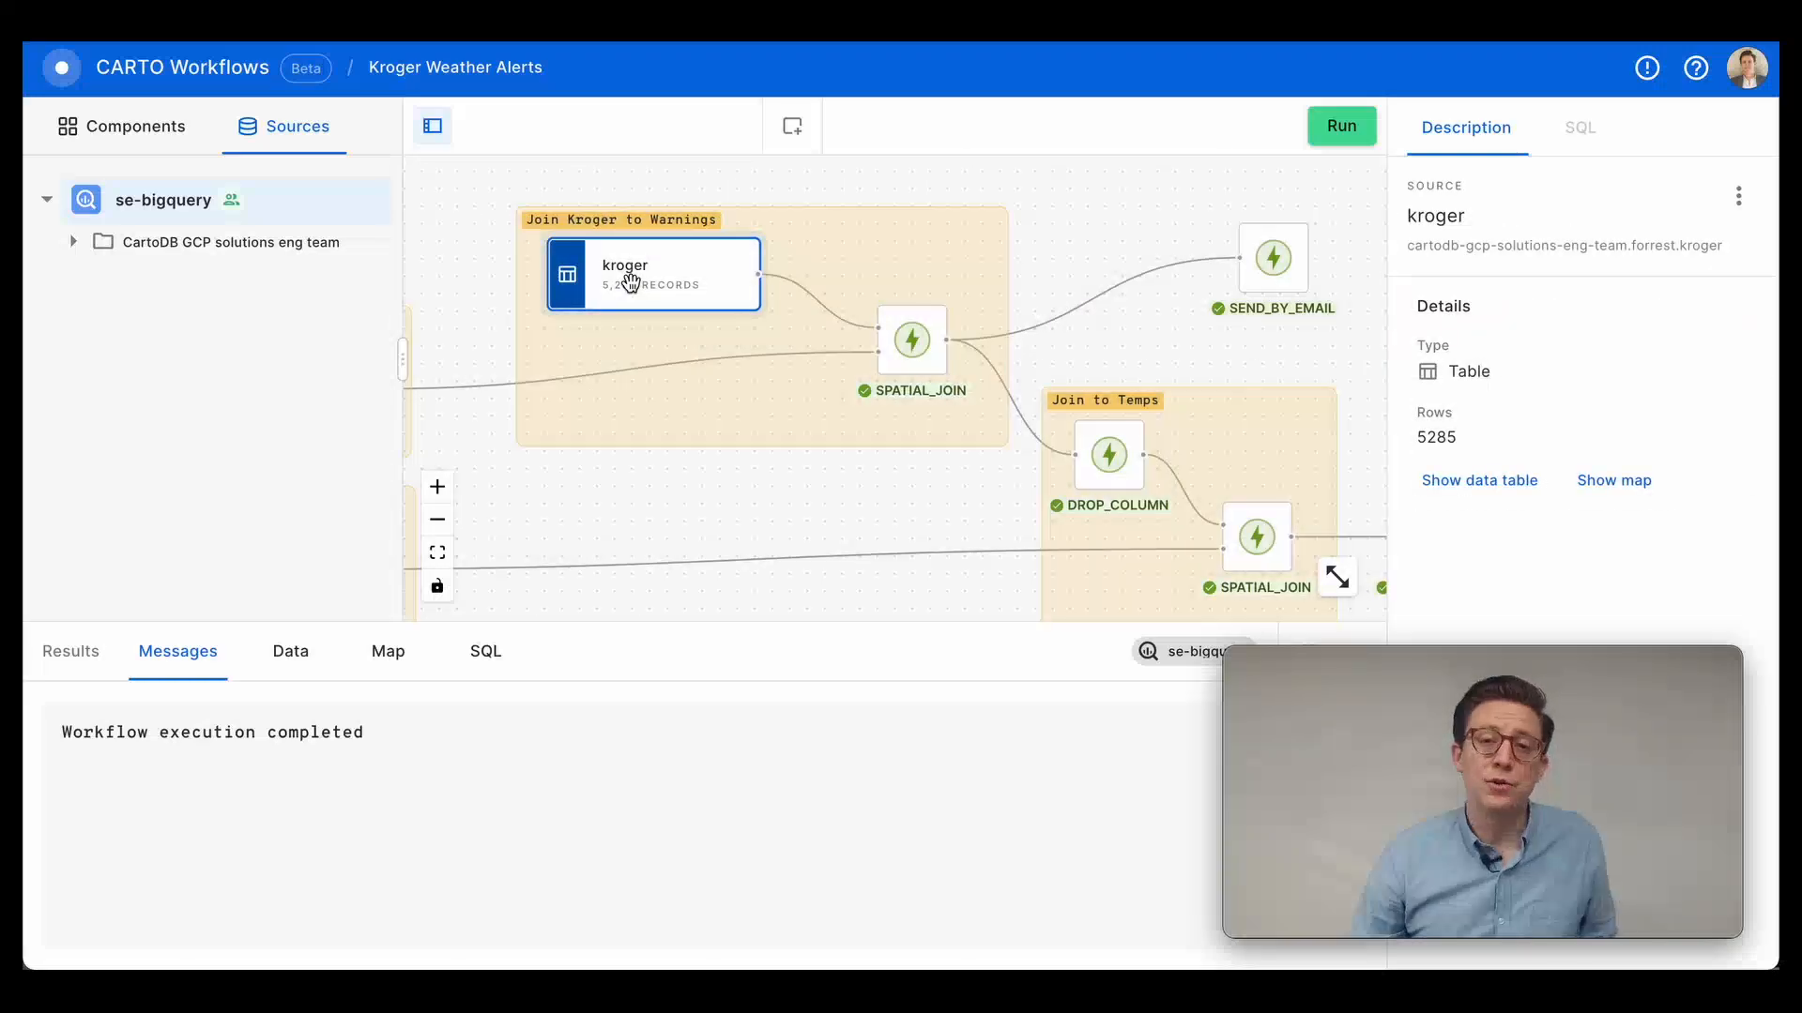
left_click_drag(839, 507, 659, 499)
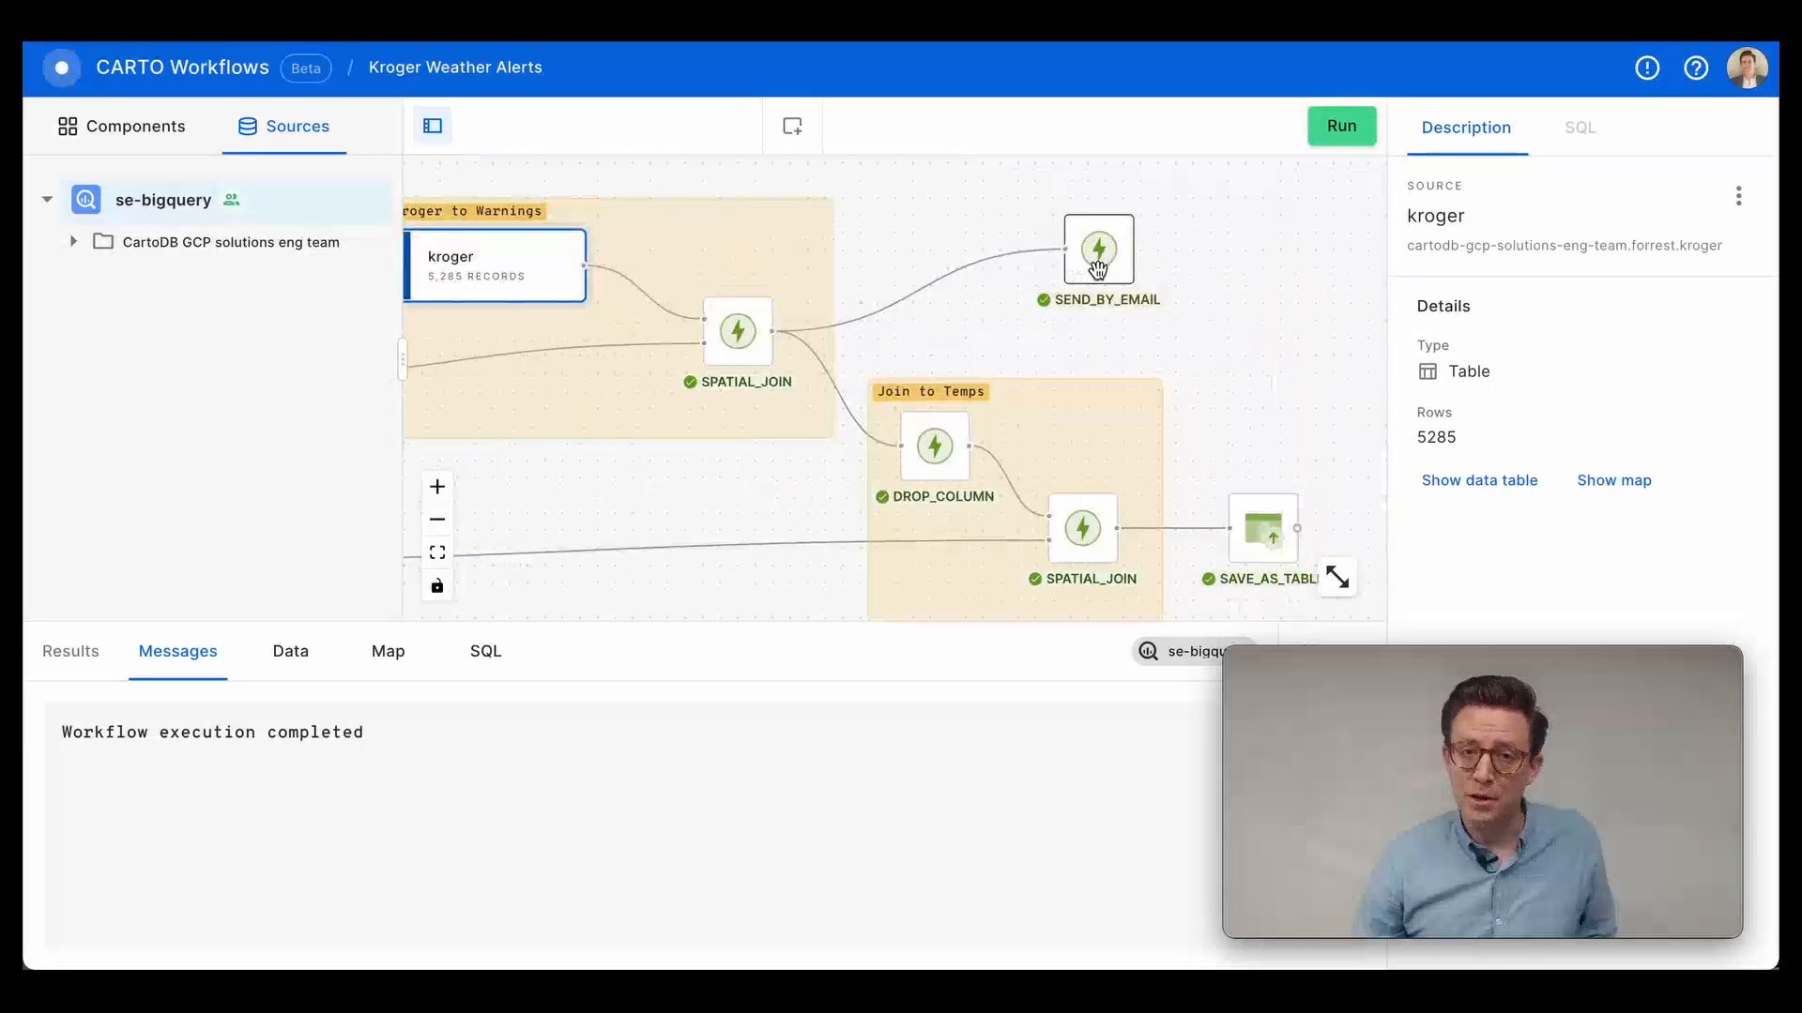
left_click_drag(710, 510, 792, 450)
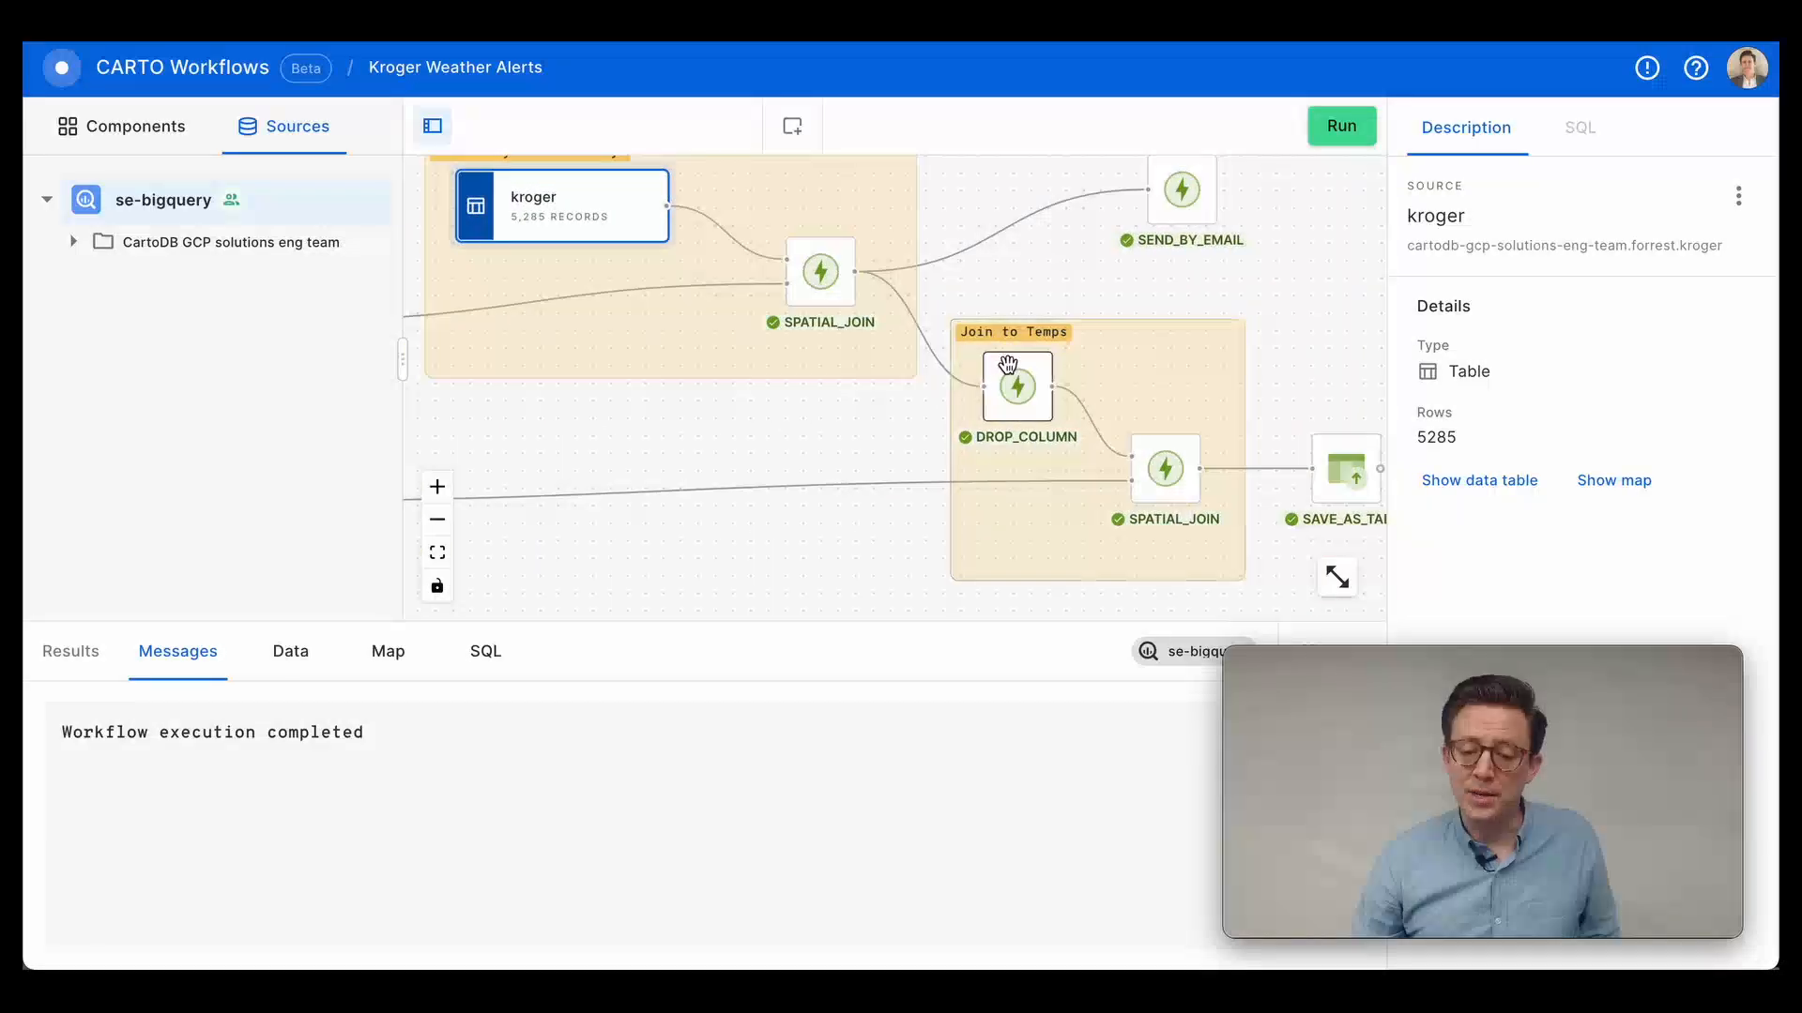
left_click_drag(779, 439, 503, 392)
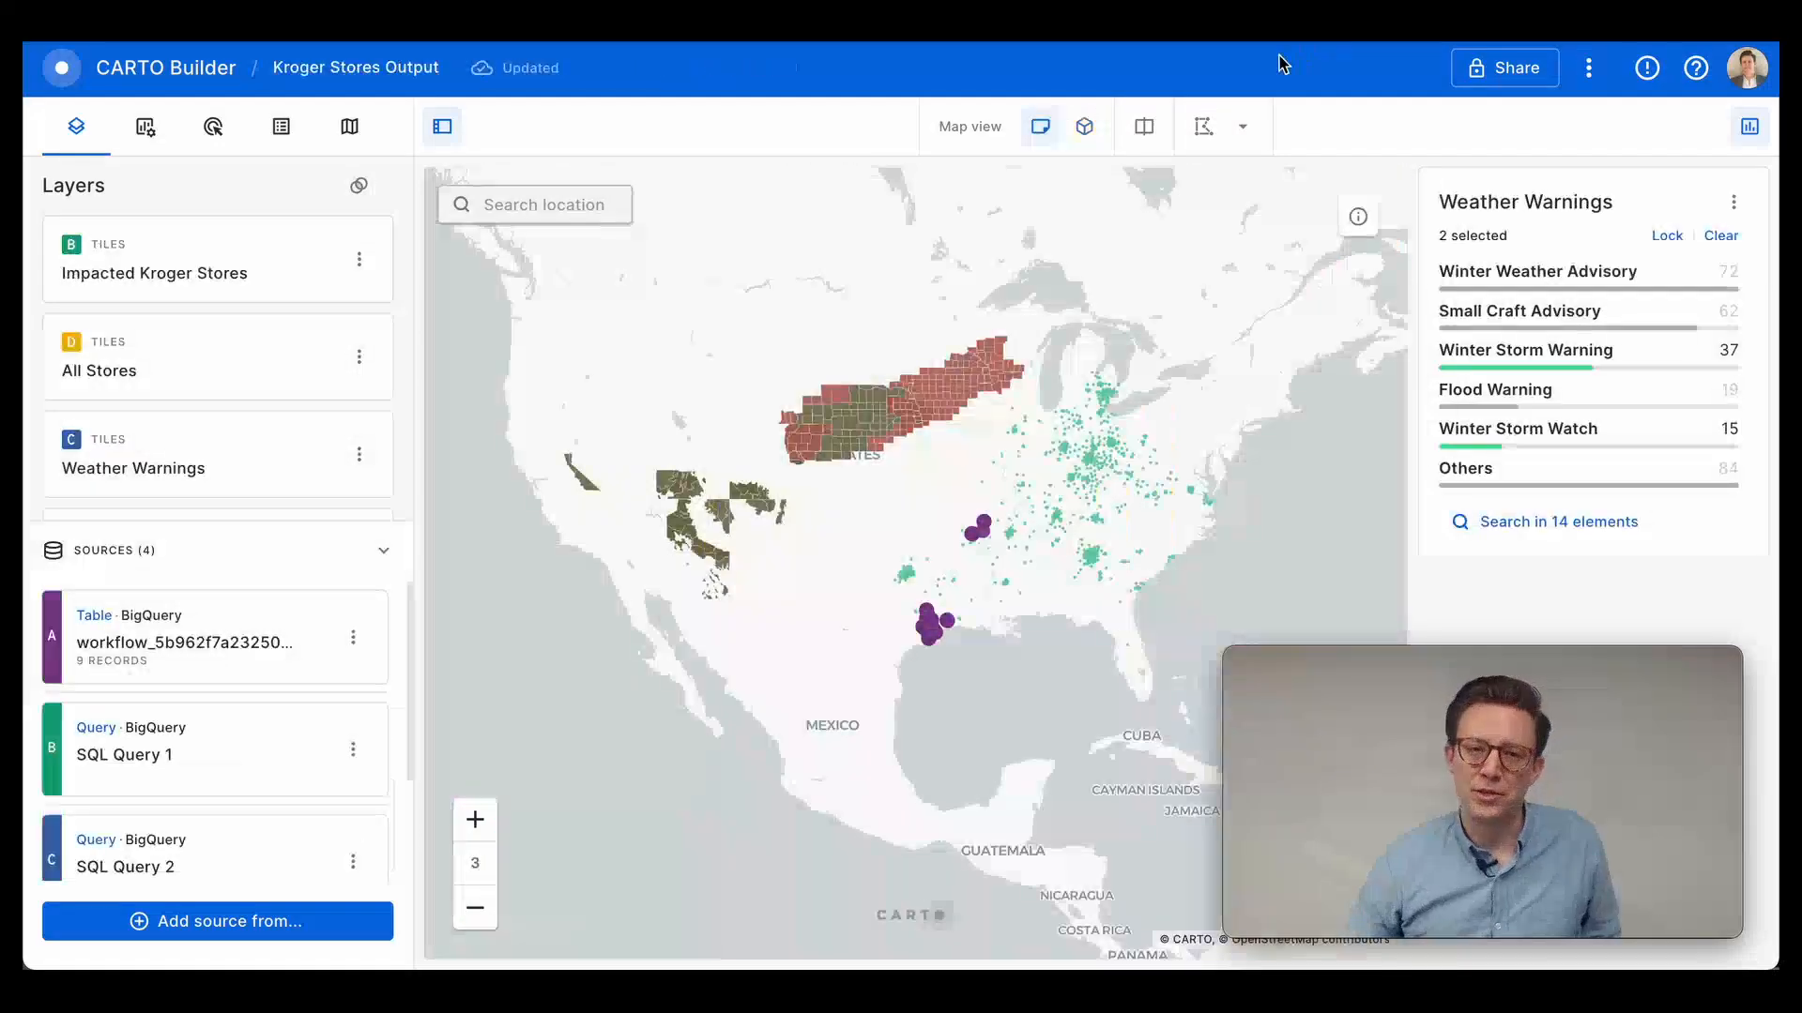
Switch to CARTO Builder's Kroger Stores Output map and inspect the details of an impacted store near the Texas Gulf coast.
mouse_move(945, 630)
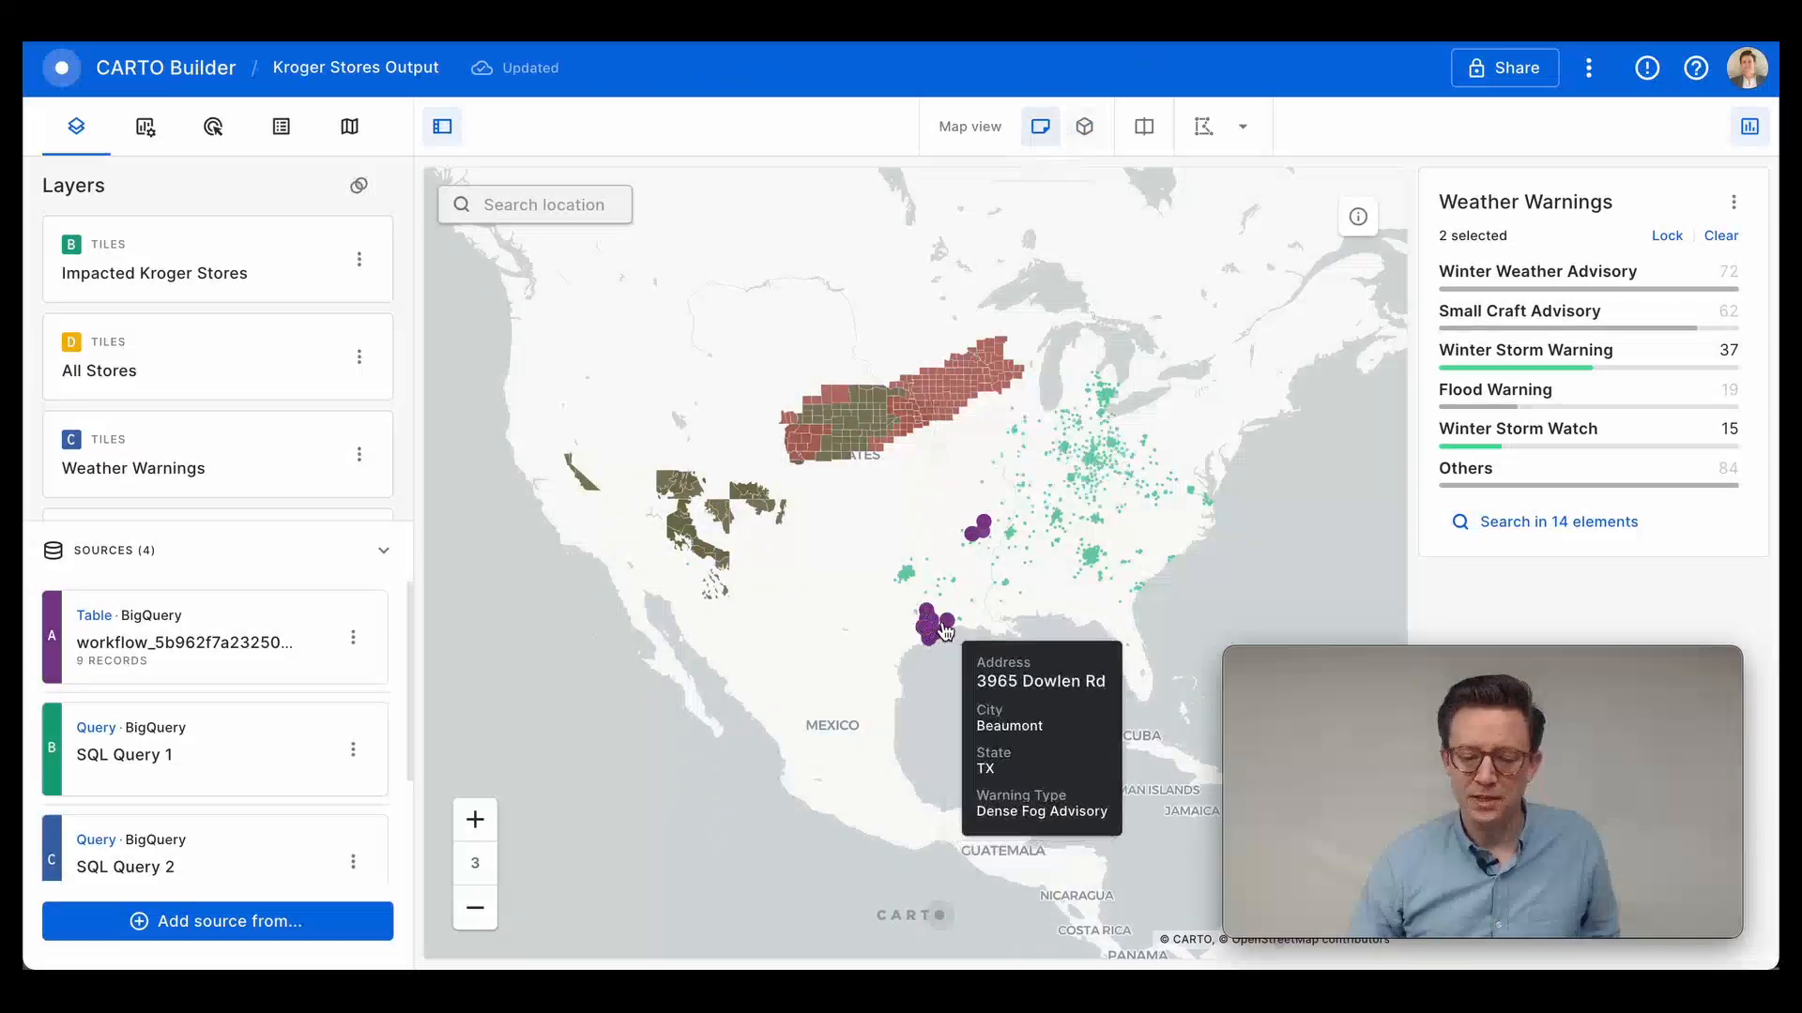